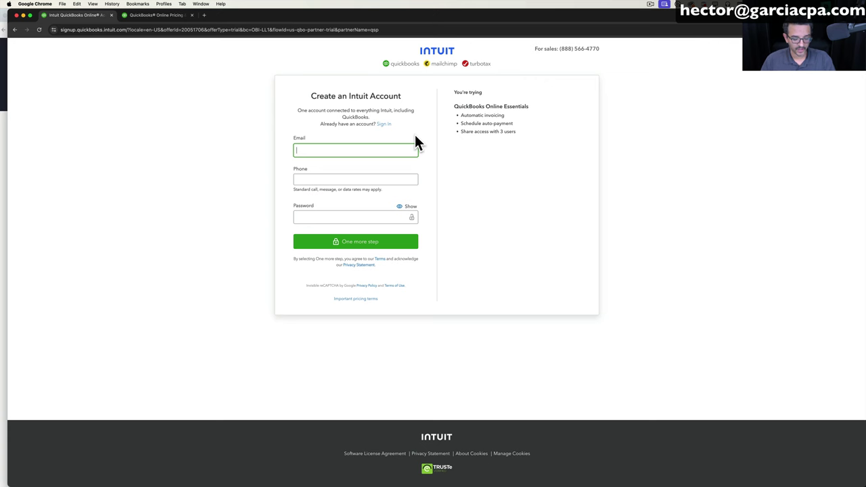
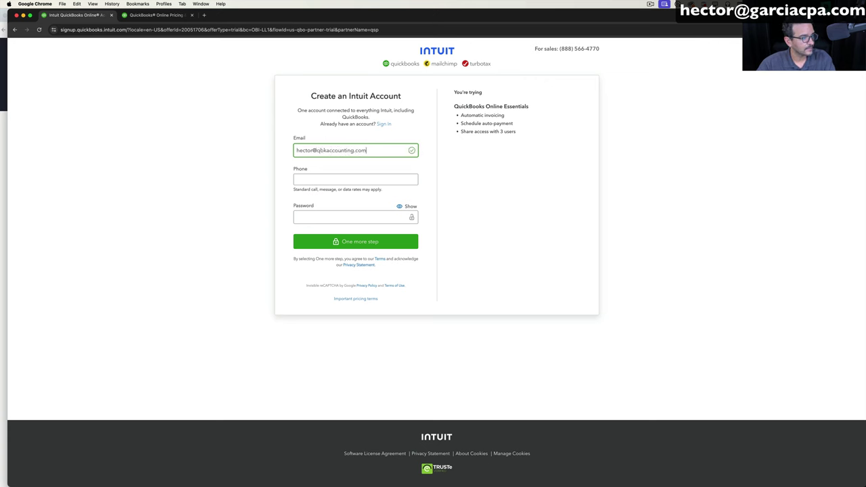
Enter the sign-up email address and phone number.
key(Tab)
key(Tab)
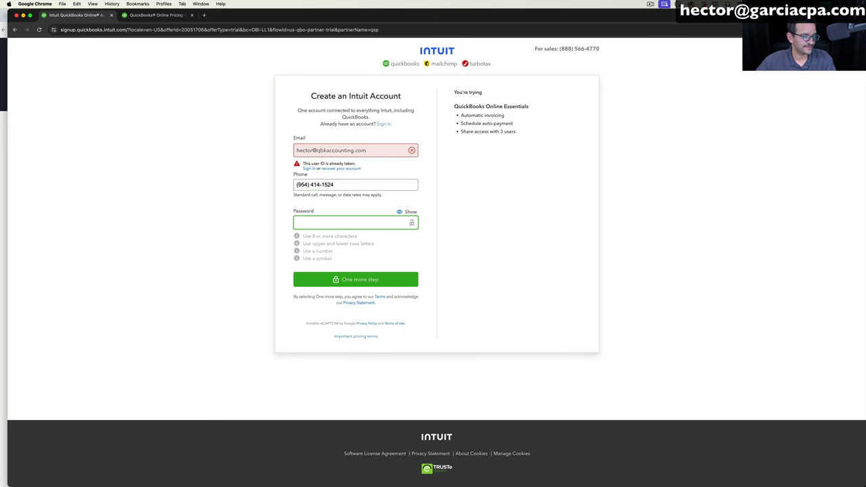
Notice the 'user ID already taken' error and switch to signing in instead.
triple_click(395, 149)
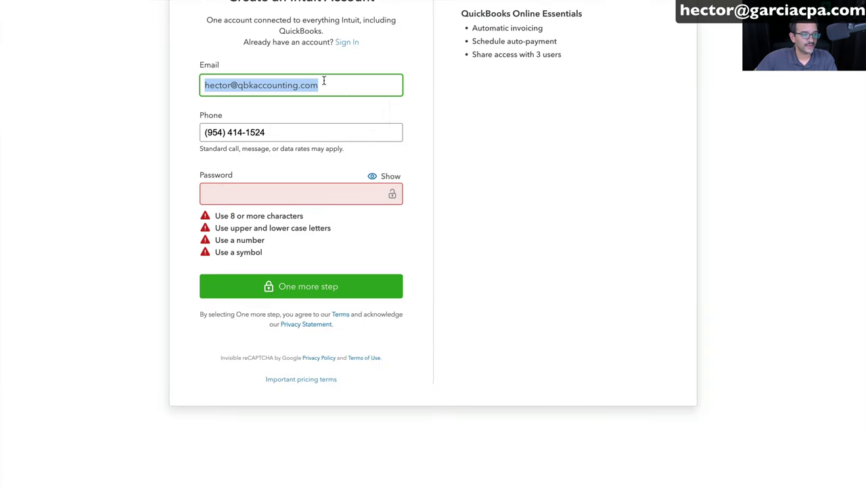
click(453, 169)
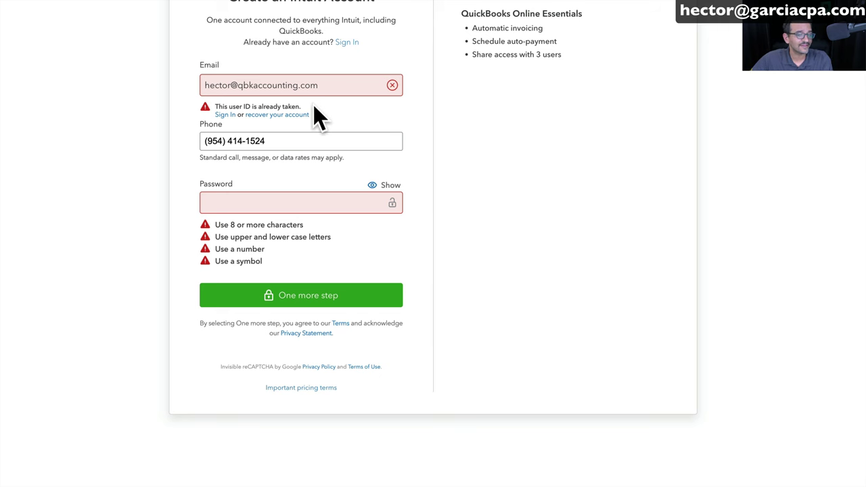
drag(213, 115, 226, 120)
click(231, 122)
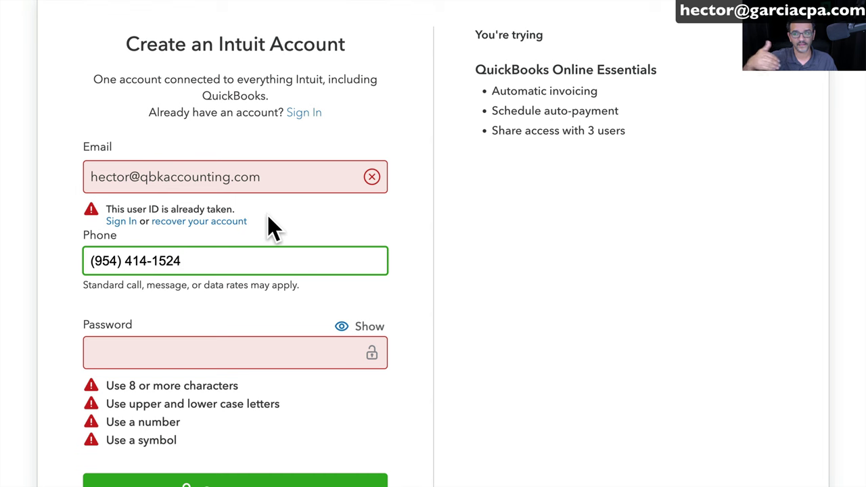
click(122, 222)
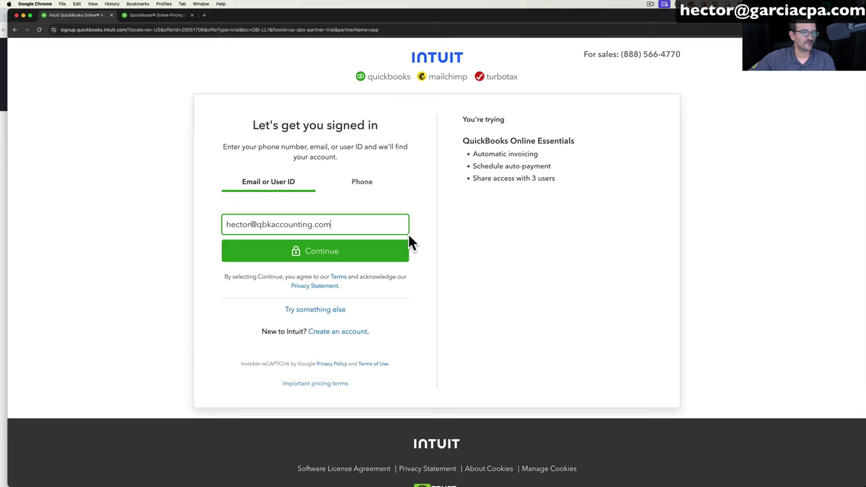
Return to the pricing plans and start the free Essentials trial sign-up.
click(16, 29)
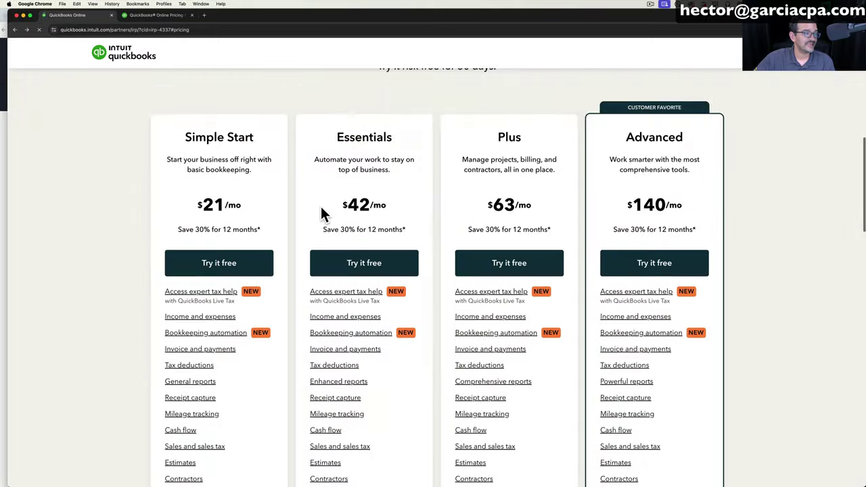
scroll(321, 213, down, 1)
click(409, 234)
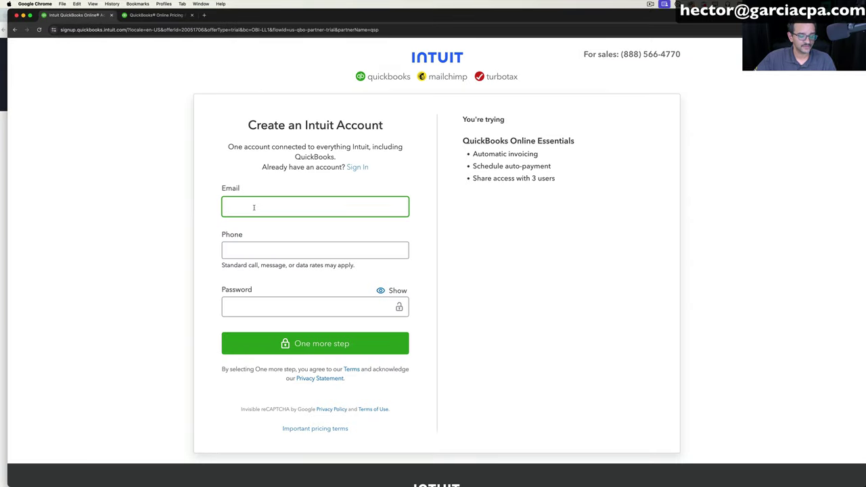
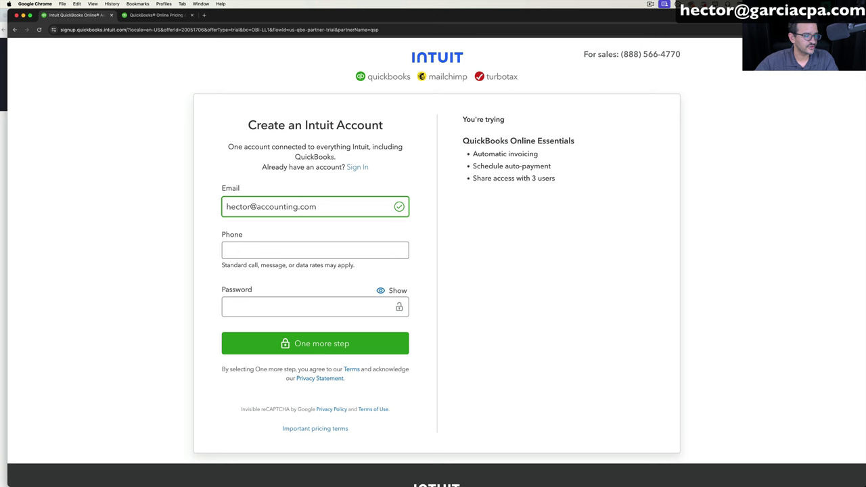
Enter a new email address and the phone number.
key(Left)
key(Left)
key(Left)
key(Left)
key(Left)
key(Left)
key(Left)
key(Left)
key(Left)
key(Left)
key(Left)
key(Tab)
key(Tab)
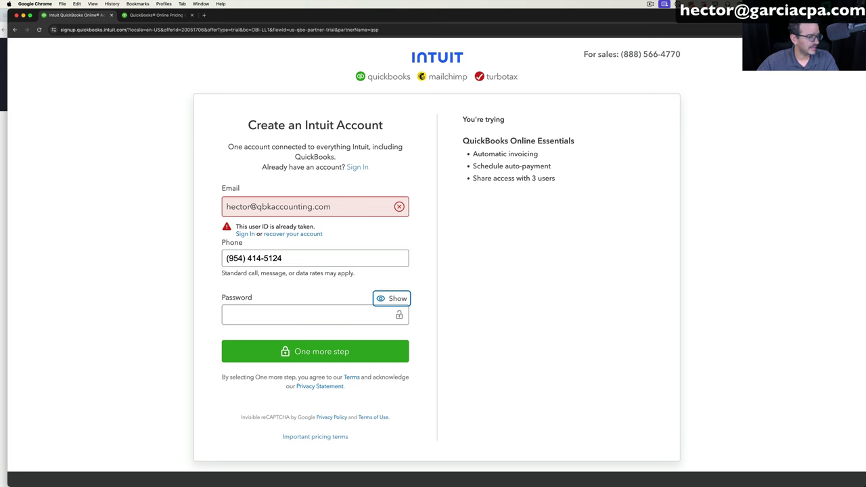
Make the email unique with '2024', paste the password, and submit the account details.
click(249, 206)
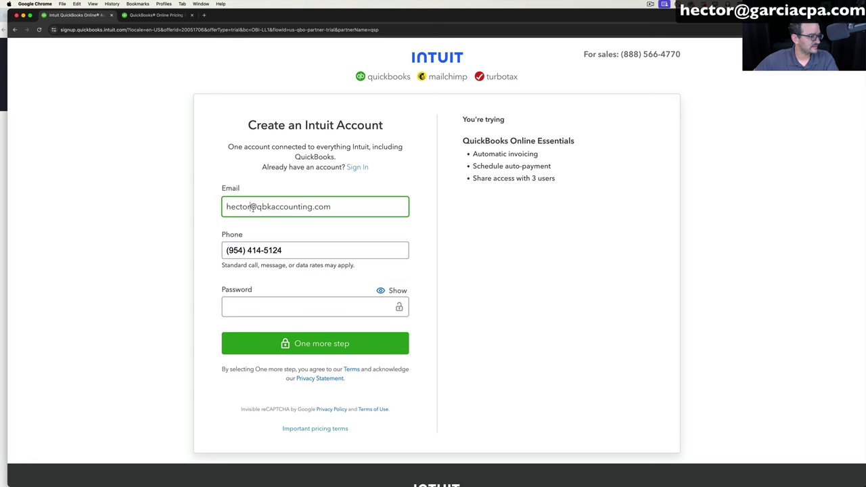
text(2024)
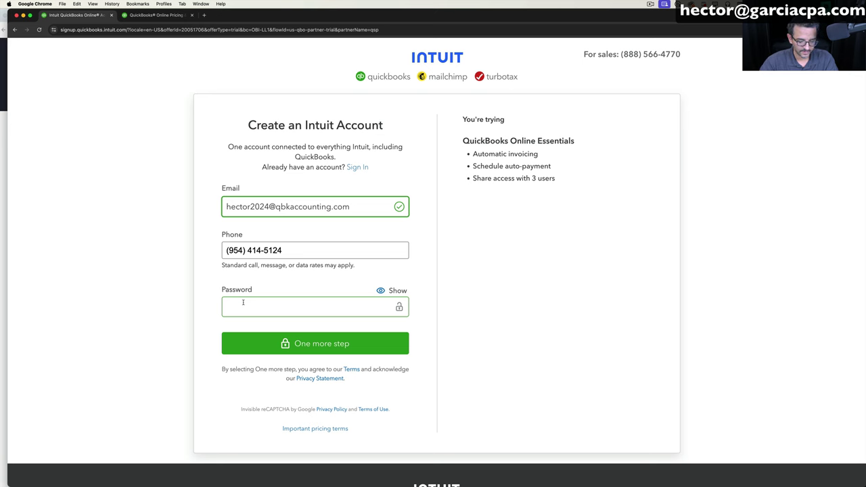
key(super+v)
key(Tab)
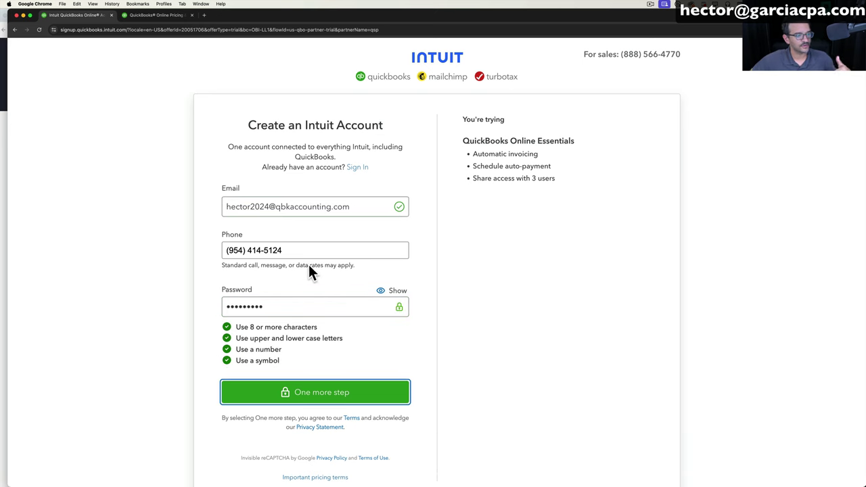
click(314, 399)
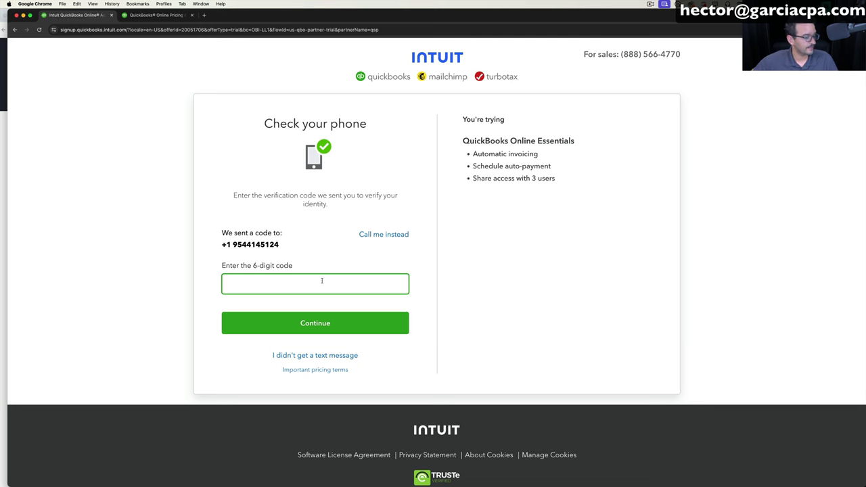
Submit the 6-digit phone verification code to create the account.
click(399, 313)
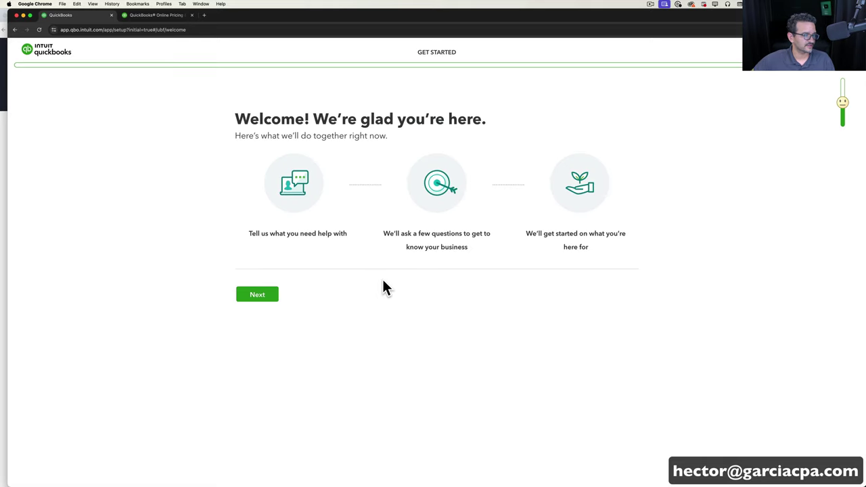
Name the business 'Hector 2024 LLC' and mark it as just getting started.
click(269, 295)
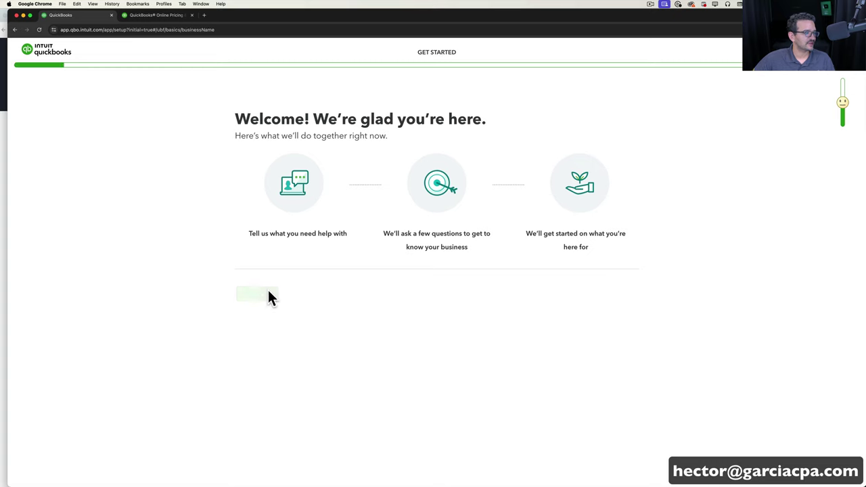
click(268, 170)
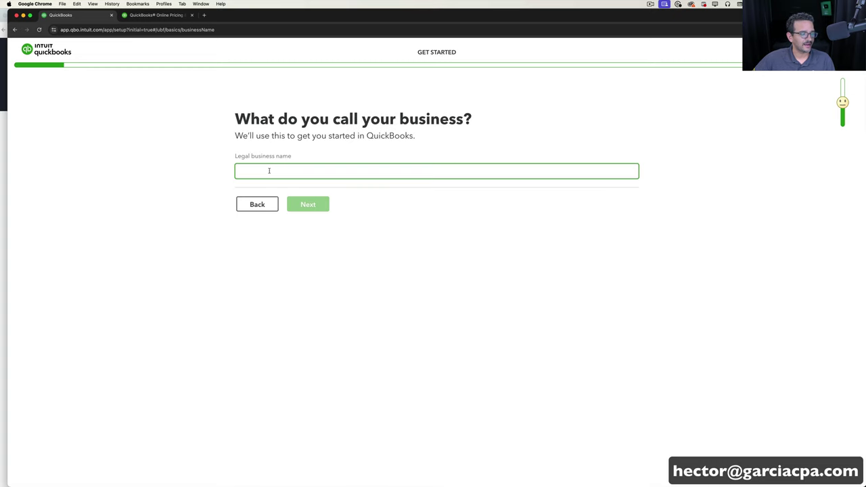
text(He)
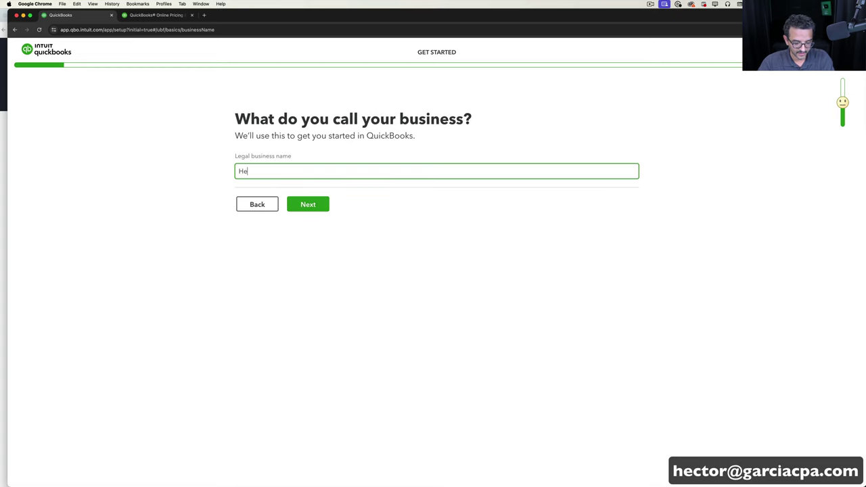
text(ctor 2024 LLC)
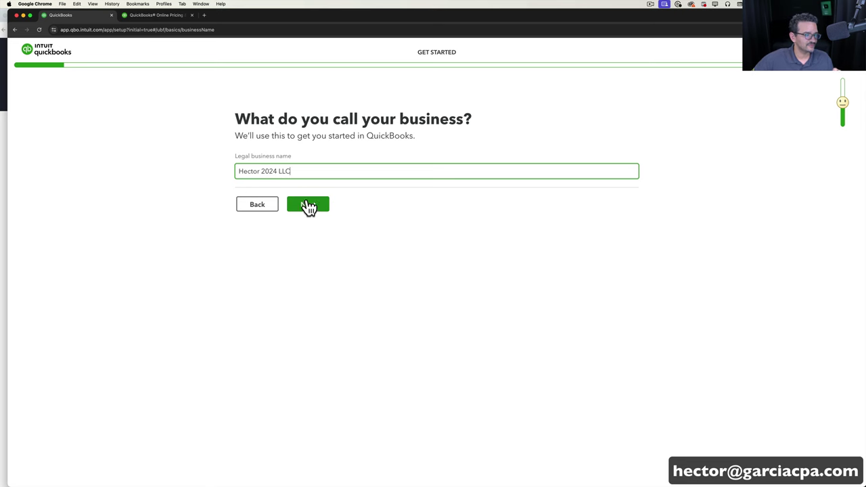
click(308, 204)
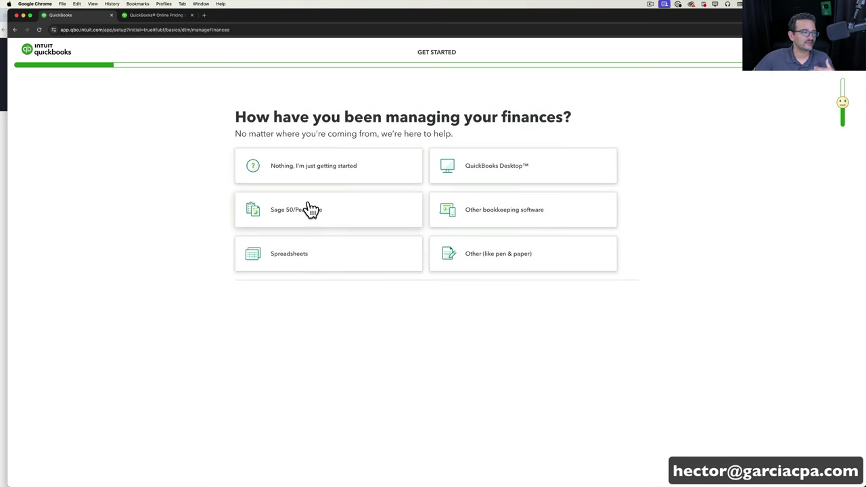
click(342, 169)
click(313, 323)
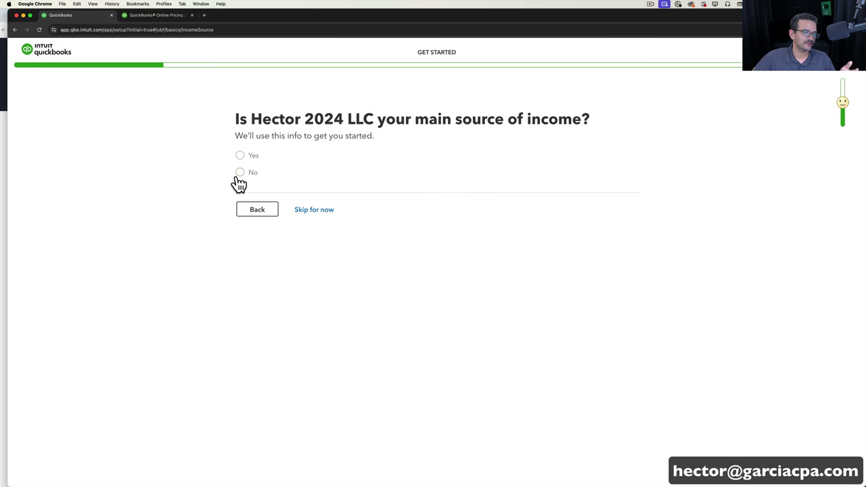
Skip income, choose Under a year in business, LLC, and Sole proprietor tax setup.
click(327, 208)
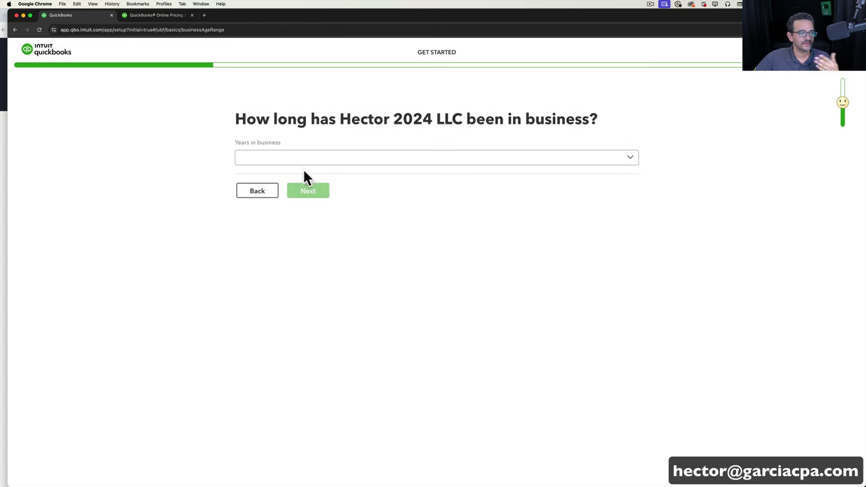
click(301, 164)
click(341, 180)
click(312, 193)
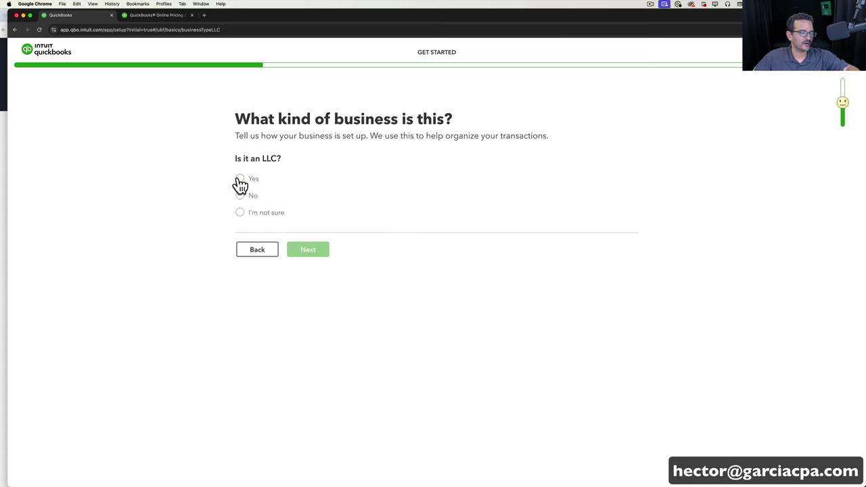
click(240, 179)
click(313, 280)
click(327, 398)
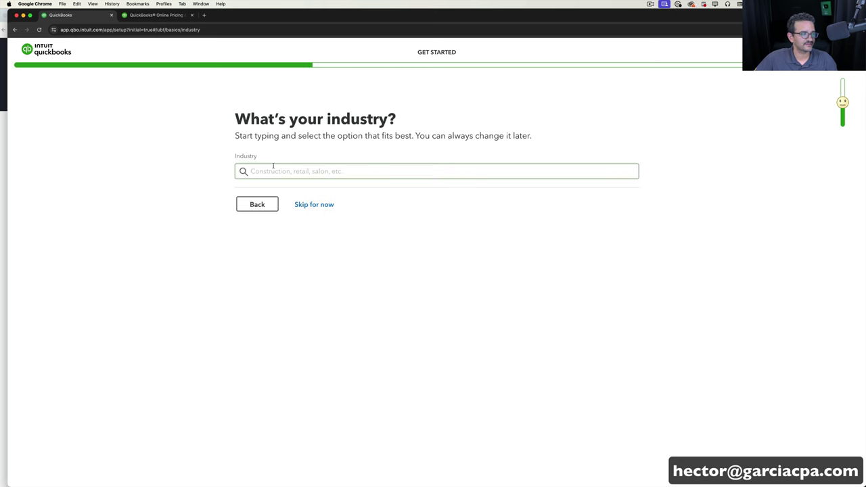
Skip industry, choose Owner or partner role, plans to hire, and no accountant.
click(314, 204)
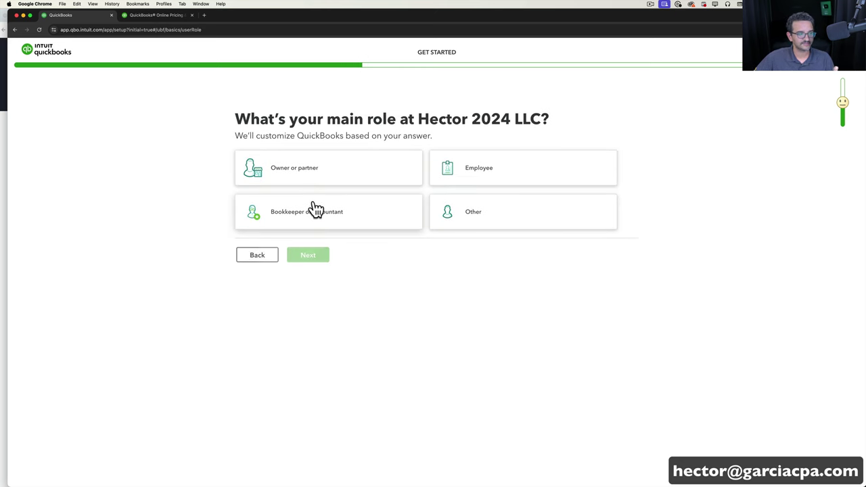
click(318, 170)
click(314, 257)
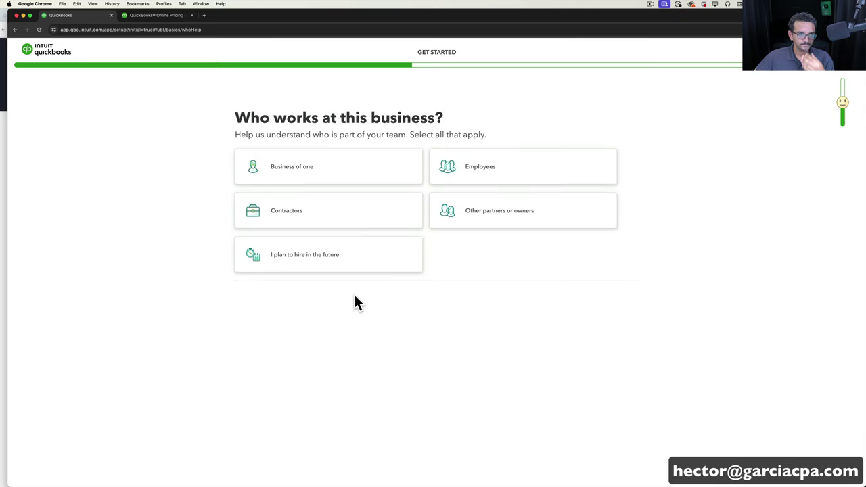
click(301, 268)
click(317, 297)
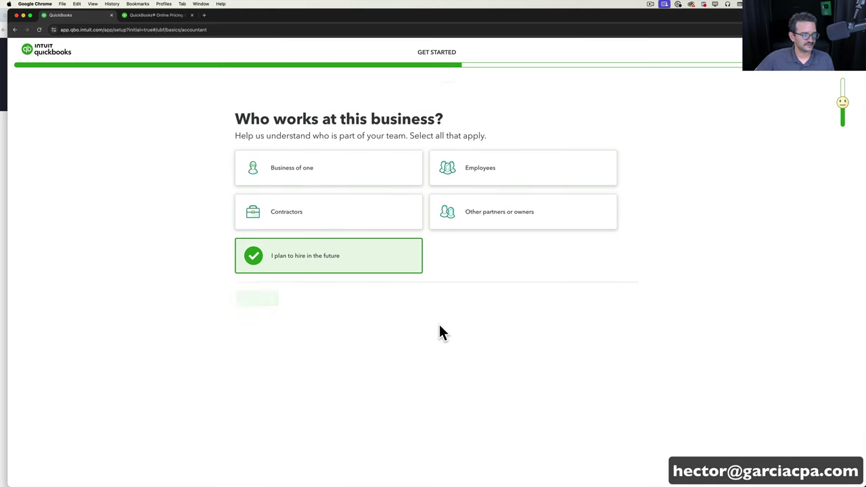
click(241, 173)
click(306, 223)
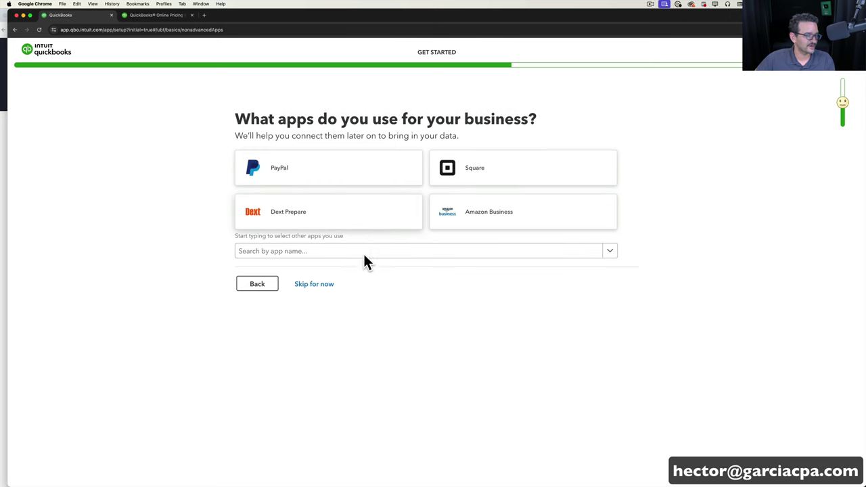
Skip the apps, features, invoice payments, bank linking, receipts and mobile app pages.
click(310, 287)
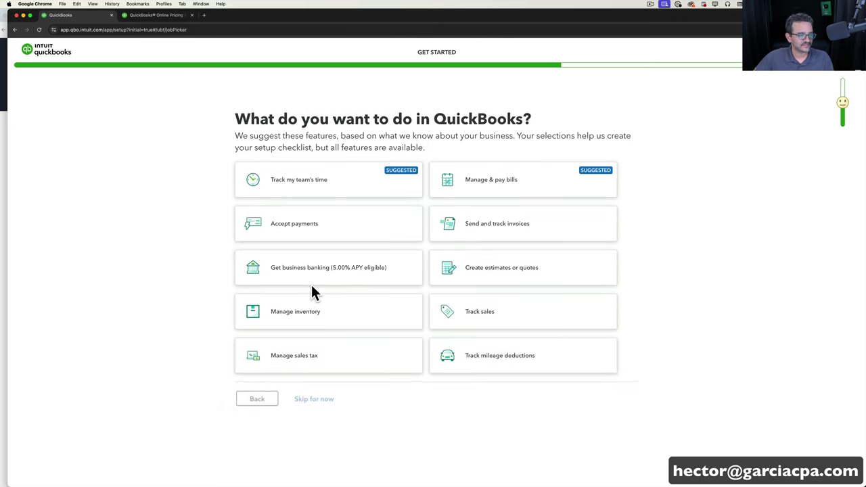
click(327, 399)
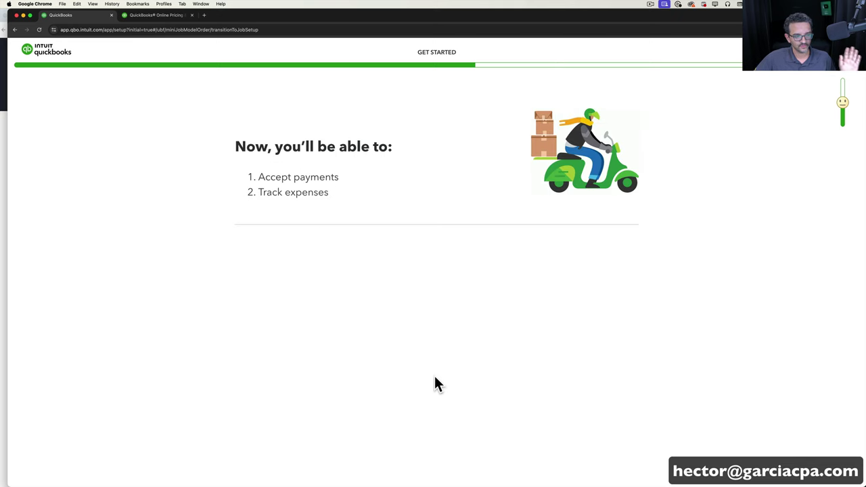
click(326, 250)
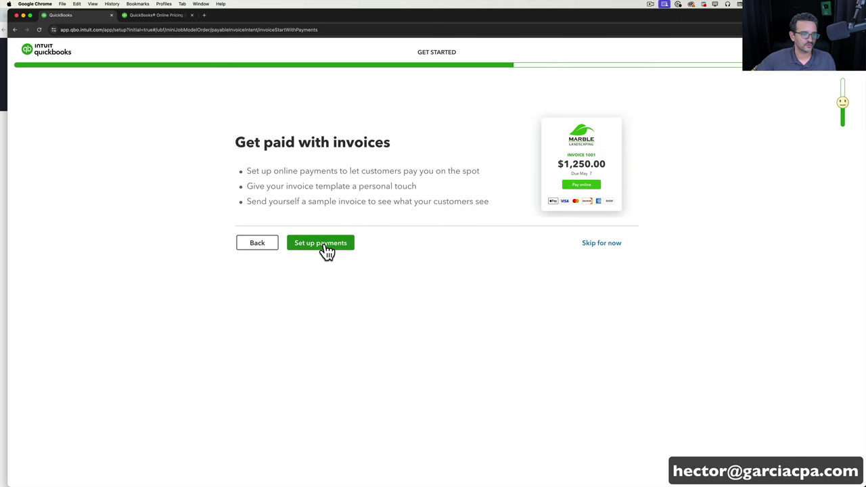
click(606, 248)
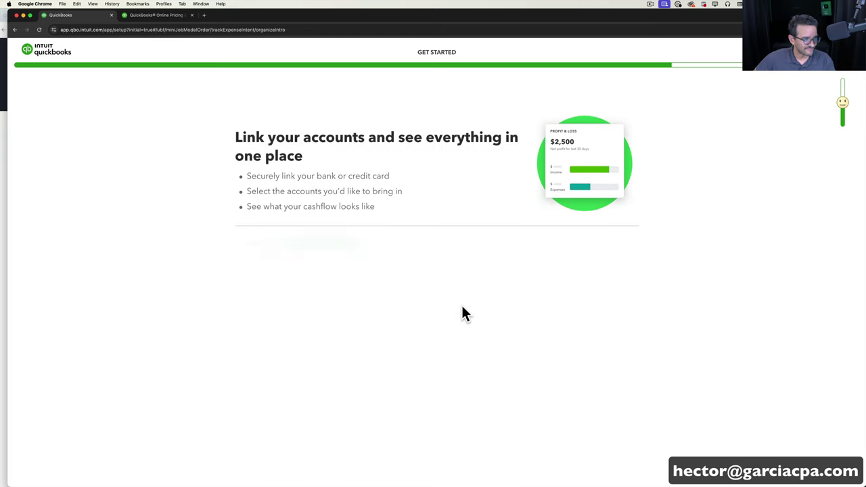
click(602, 246)
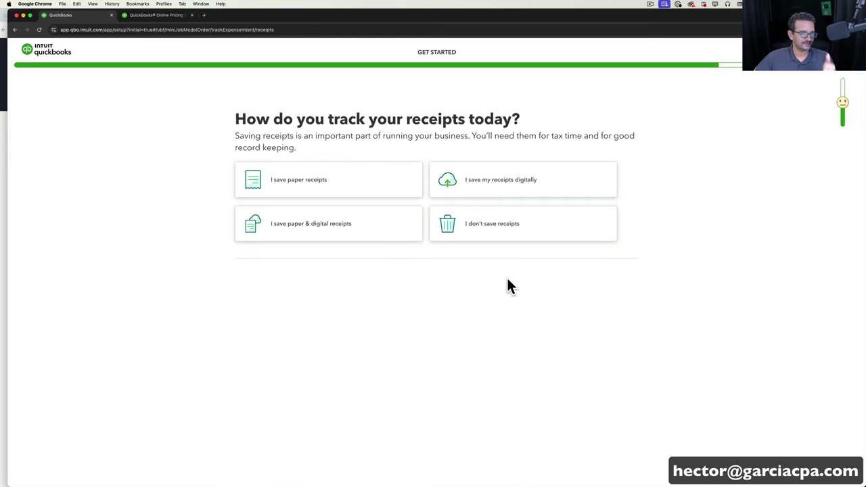
click(317, 279)
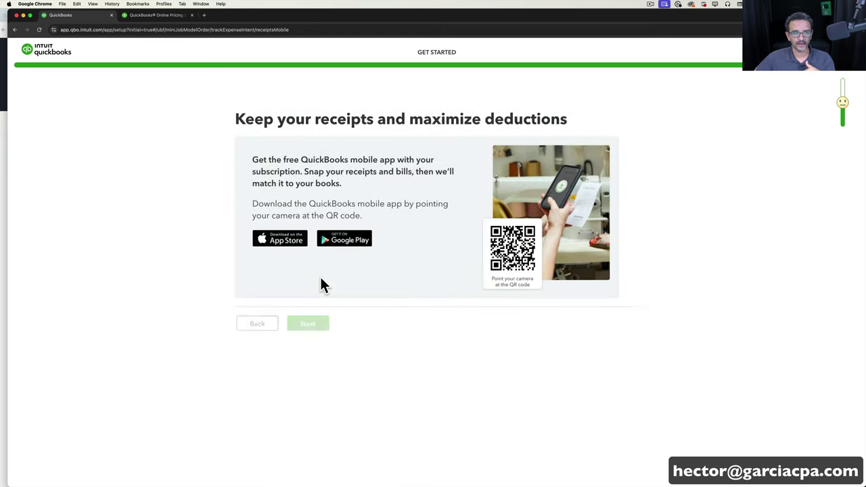
click(322, 327)
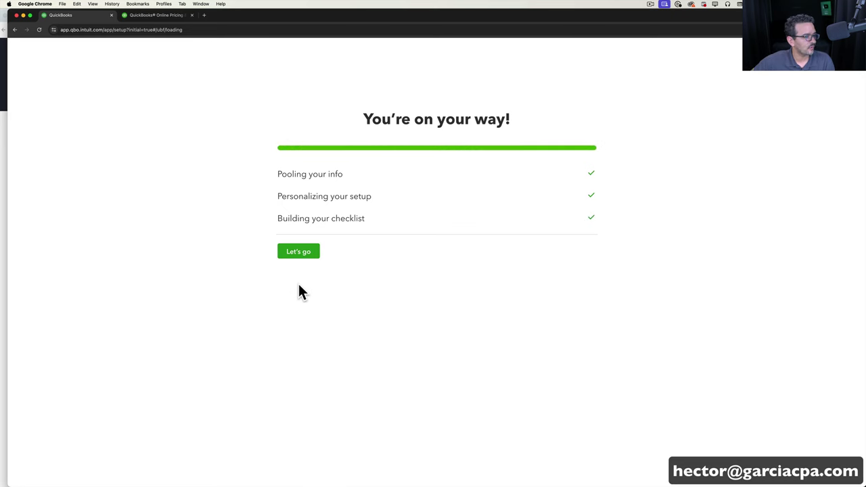
click(301, 252)
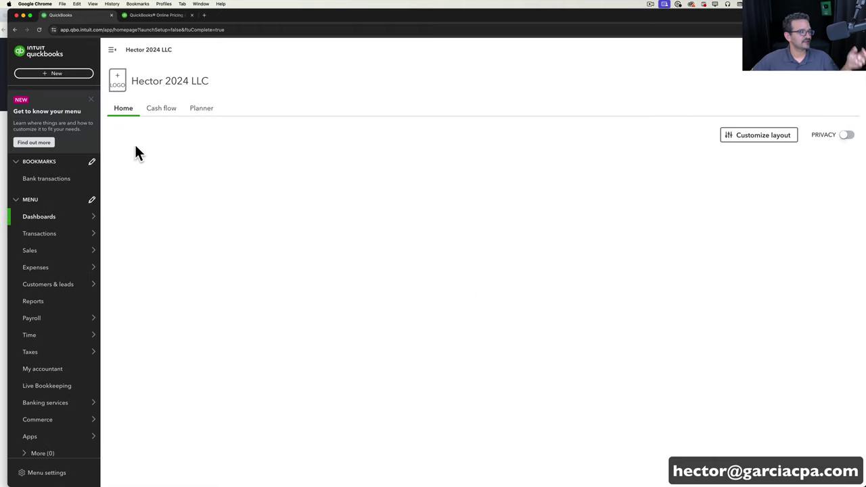
Close the Get to know your menu card and the Take a tour offer.
click(90, 100)
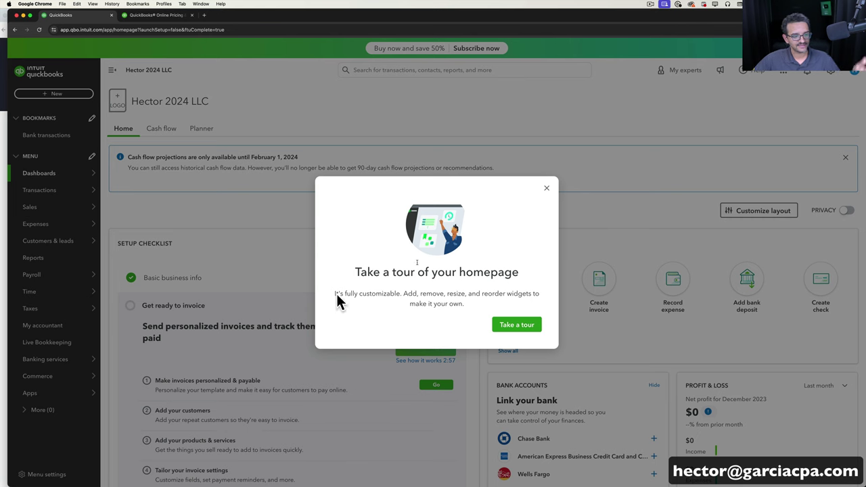
click(547, 190)
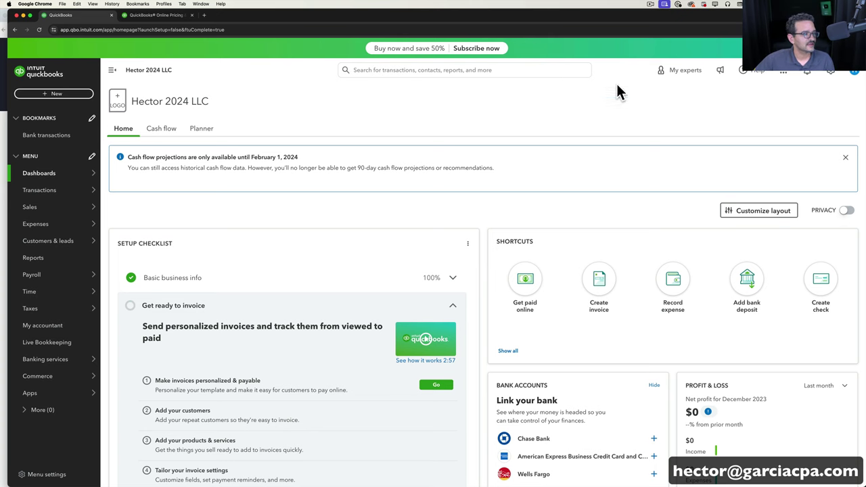
Close the cash flow projections banner at the top of the dashboard.
click(845, 159)
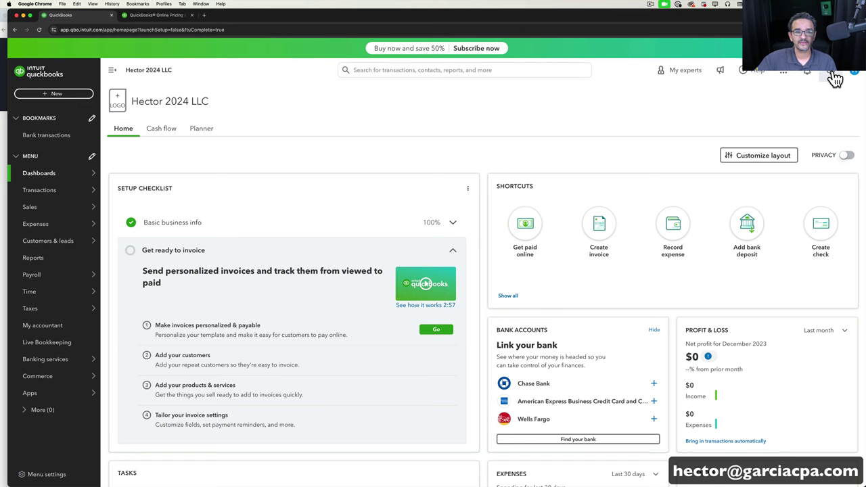
click(829, 71)
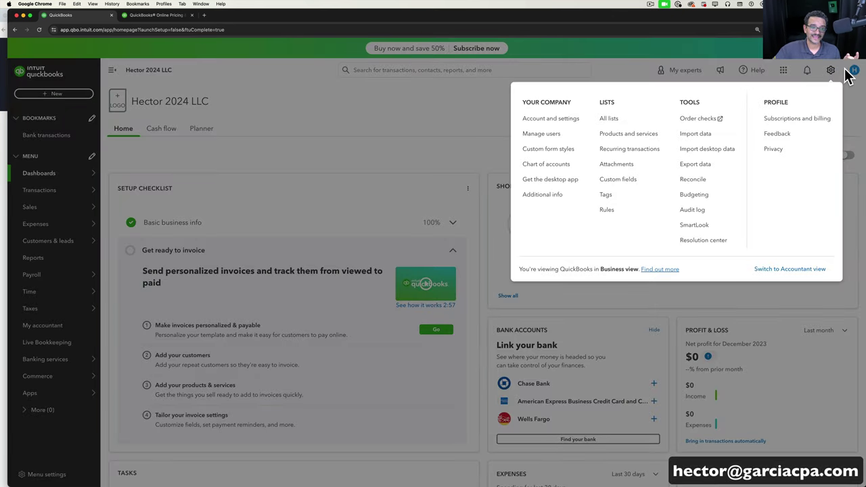
click(554, 121)
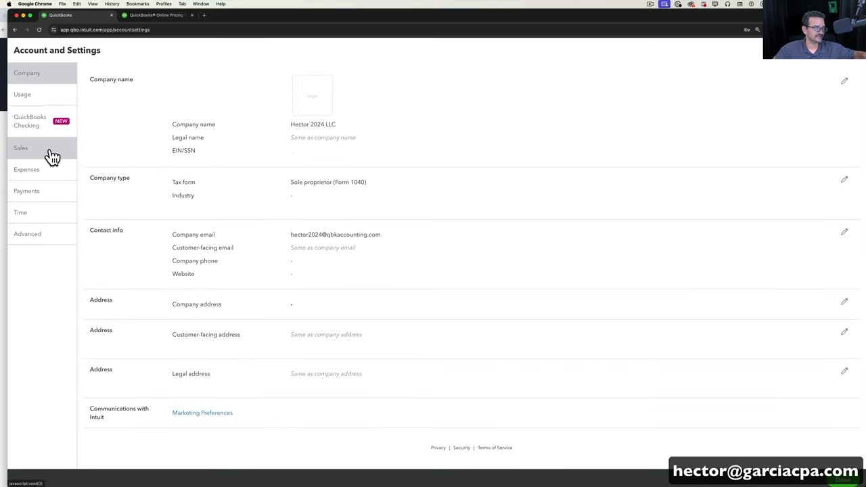
click(48, 106)
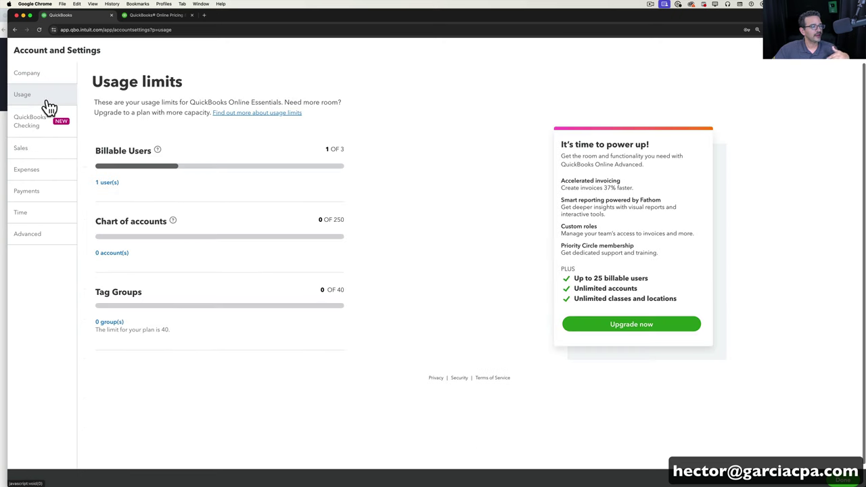
click(31, 125)
click(39, 155)
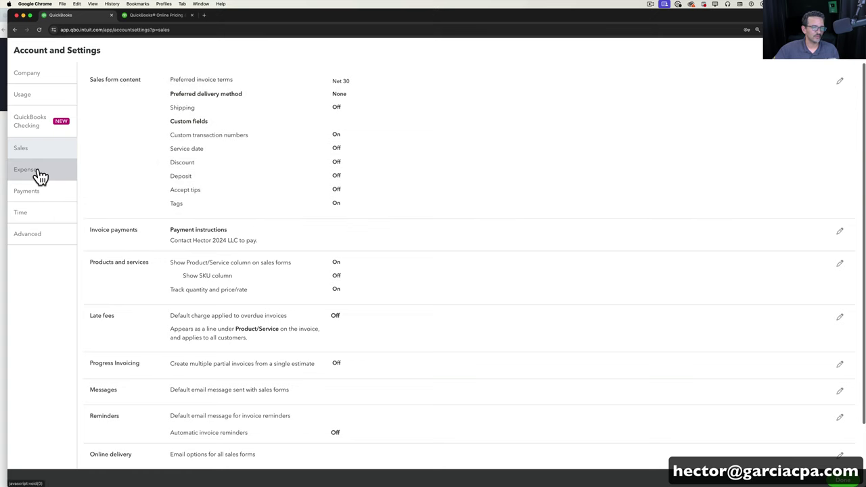
click(37, 174)
click(38, 203)
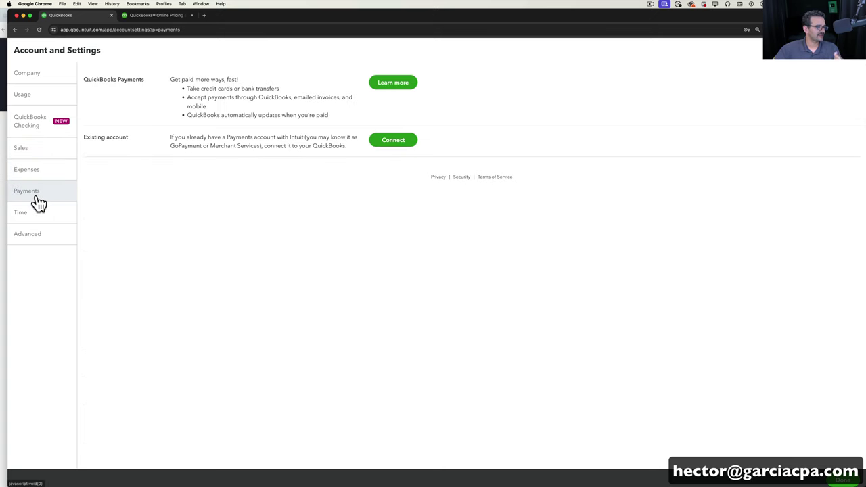
click(34, 215)
click(43, 231)
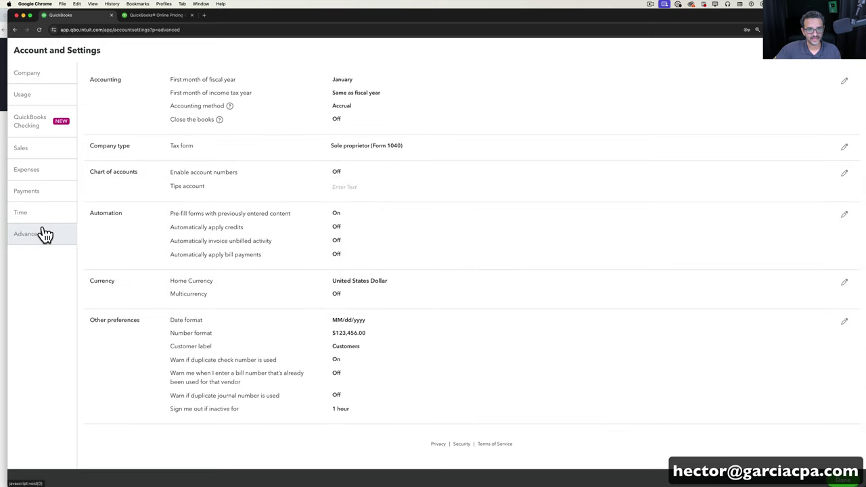
click(844, 52)
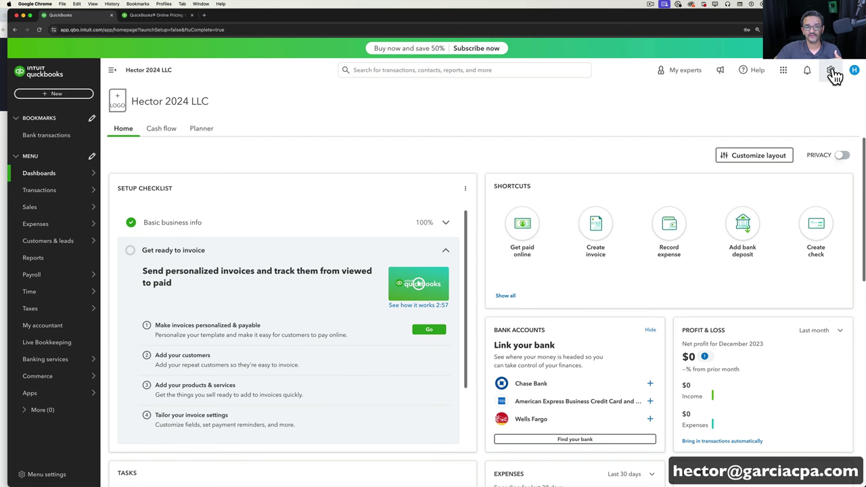
Open Subscriptions and billing from the gear menu to view the QuickBooks Essentials plan.
click(831, 71)
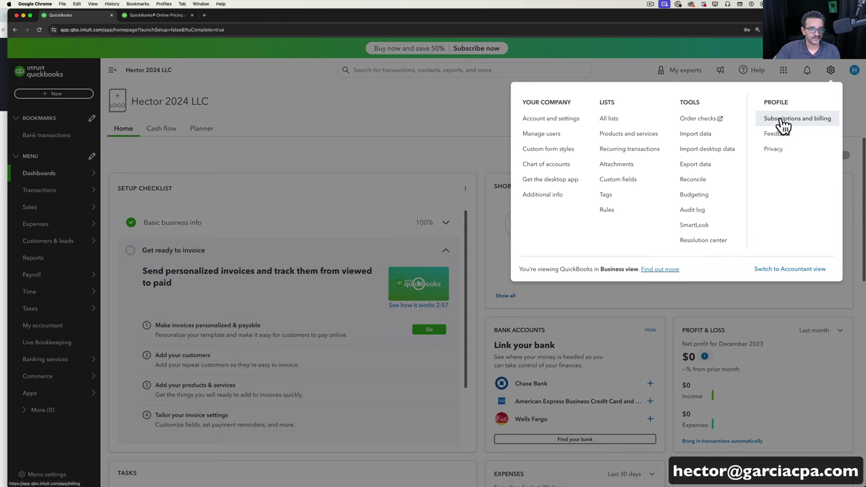
click(830, 71)
click(831, 71)
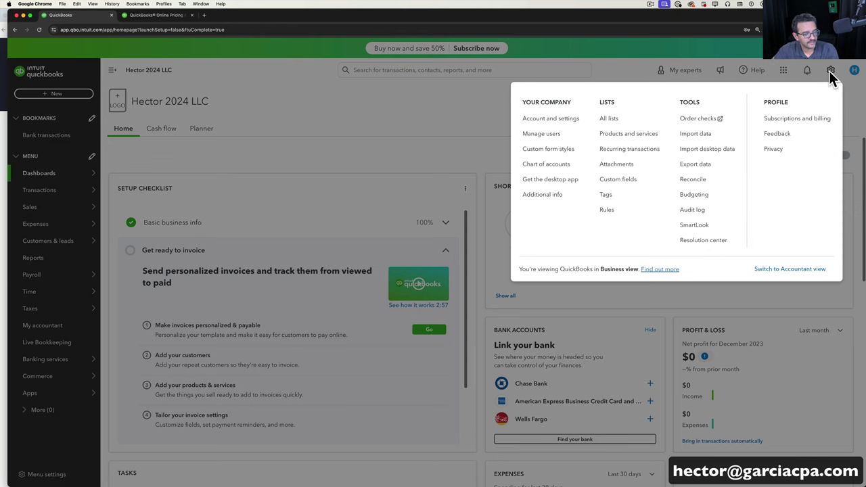
click(799, 119)
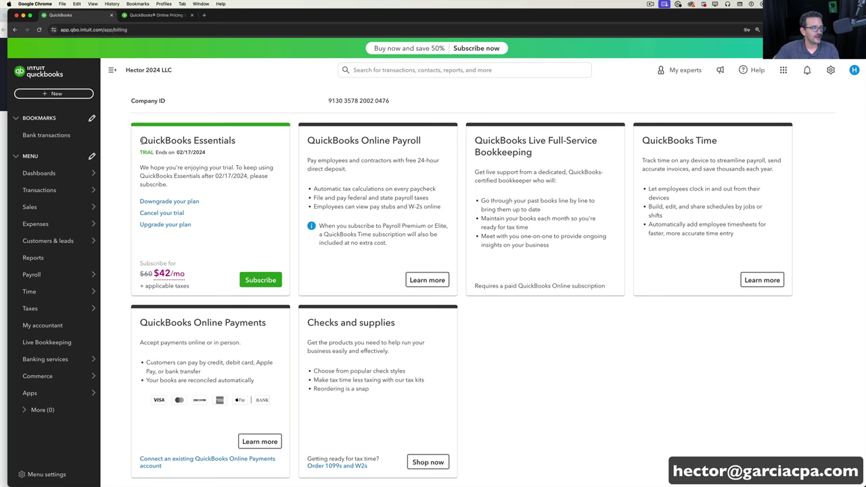
drag(139, 140, 236, 141)
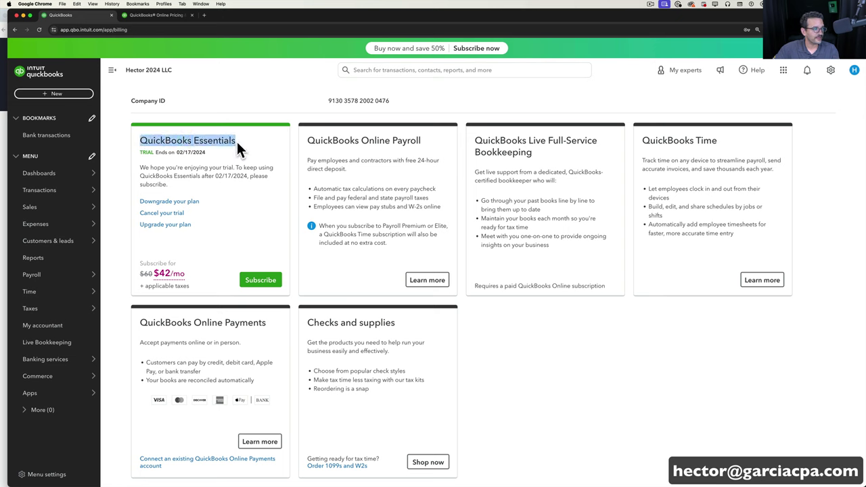
click(317, 101)
Review the company ID and downgrade/upgrade options, then open the upgrade plan comparison.
drag(317, 102, 395, 102)
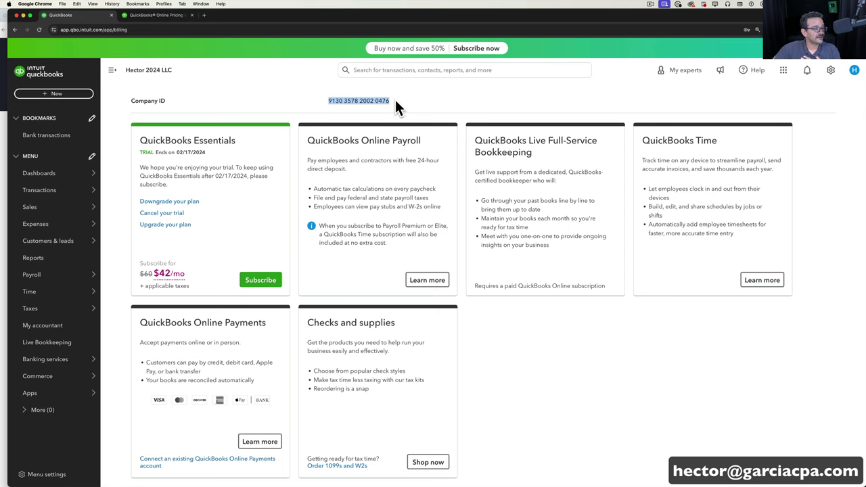
drag(201, 200, 136, 198)
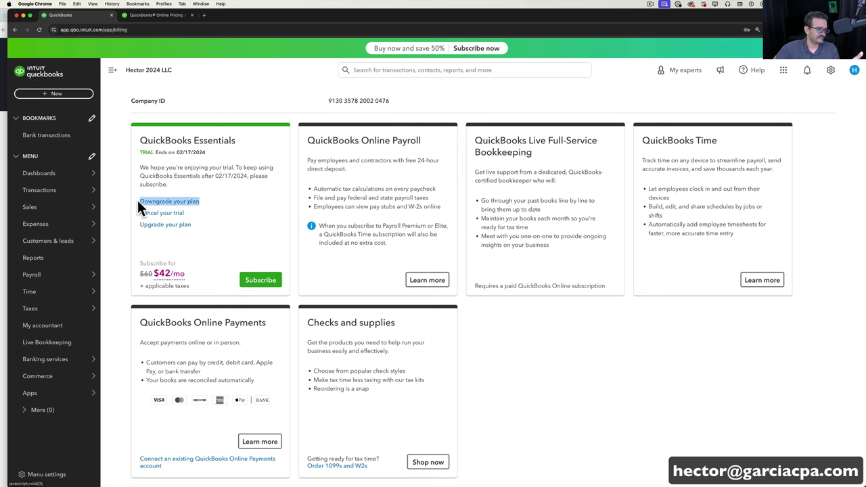
drag(192, 224, 139, 225)
click(162, 225)
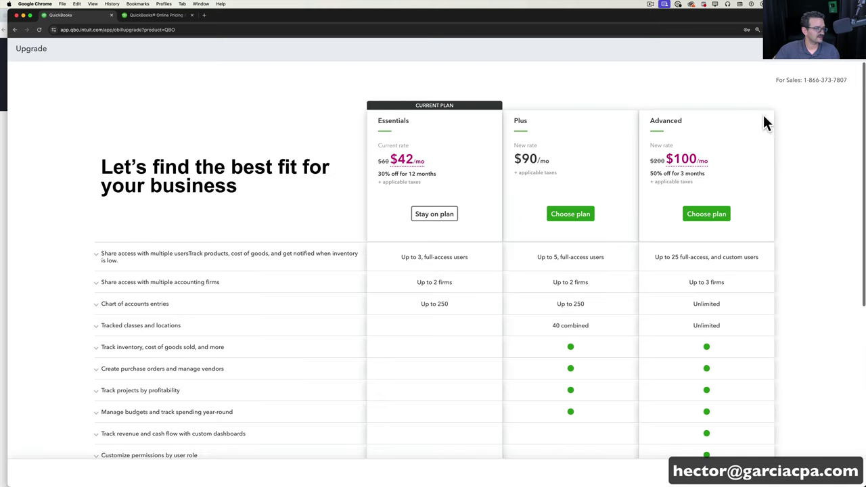
click(854, 63)
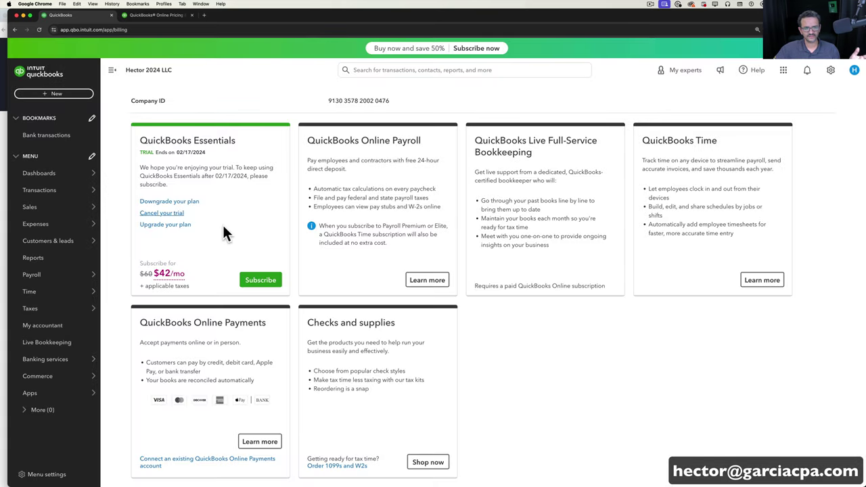
click(177, 201)
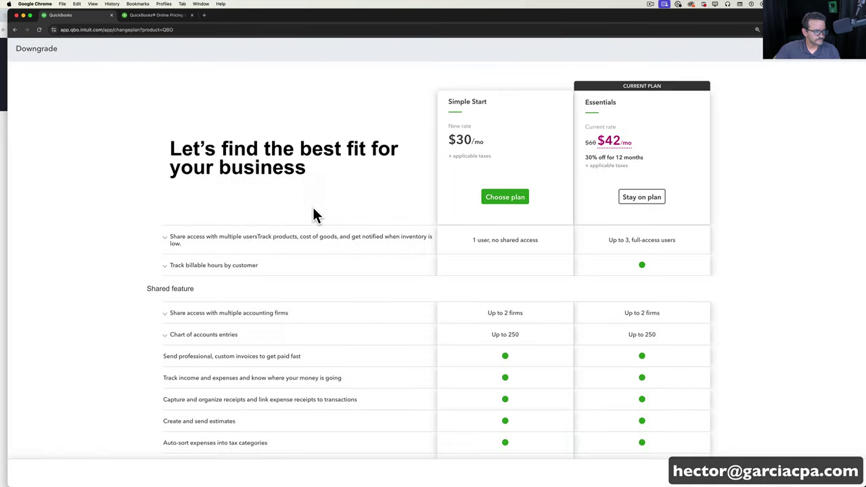
click(852, 63)
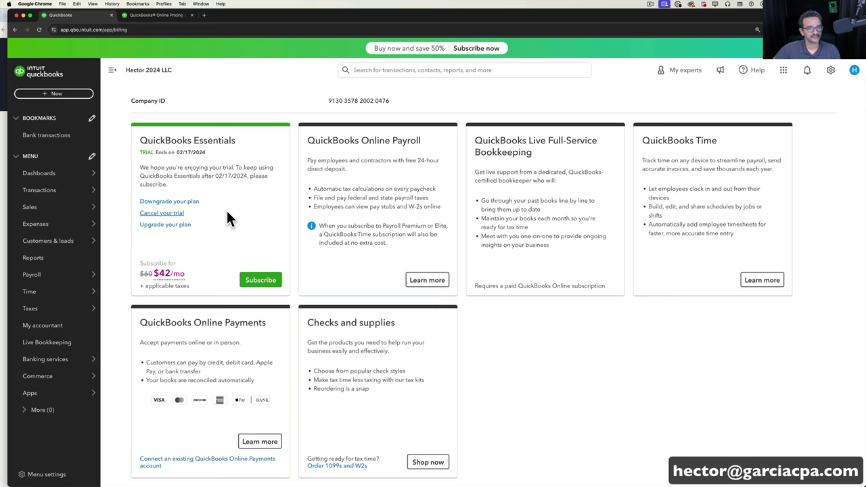
click(184, 202)
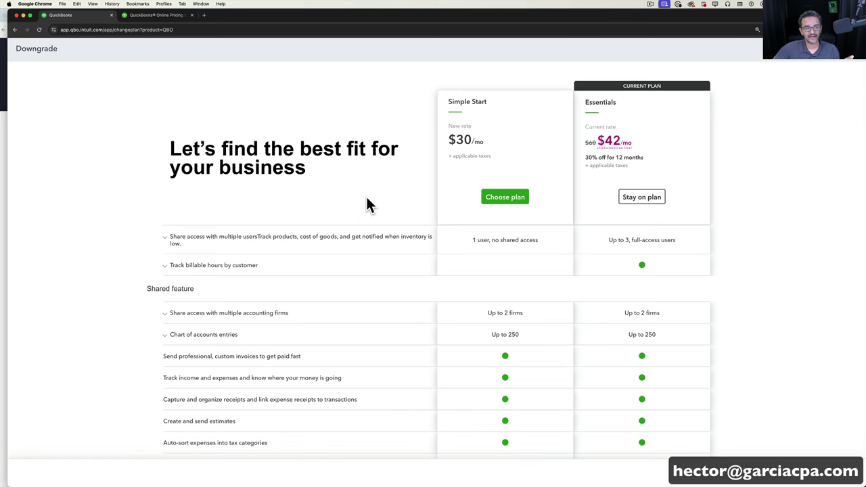
triple_click(630, 161)
click(855, 48)
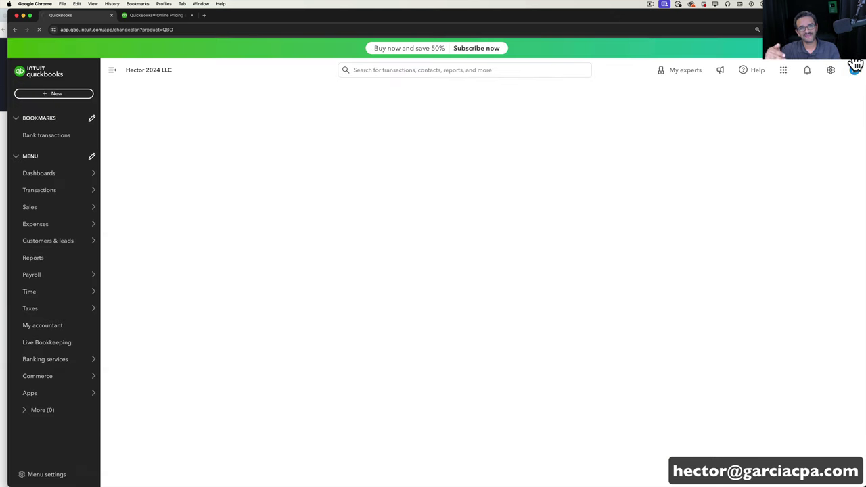
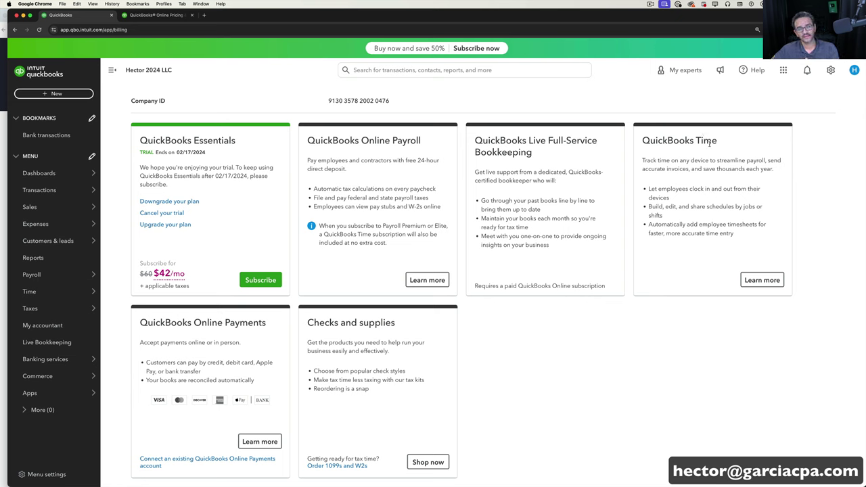
drag(663, 141, 719, 144)
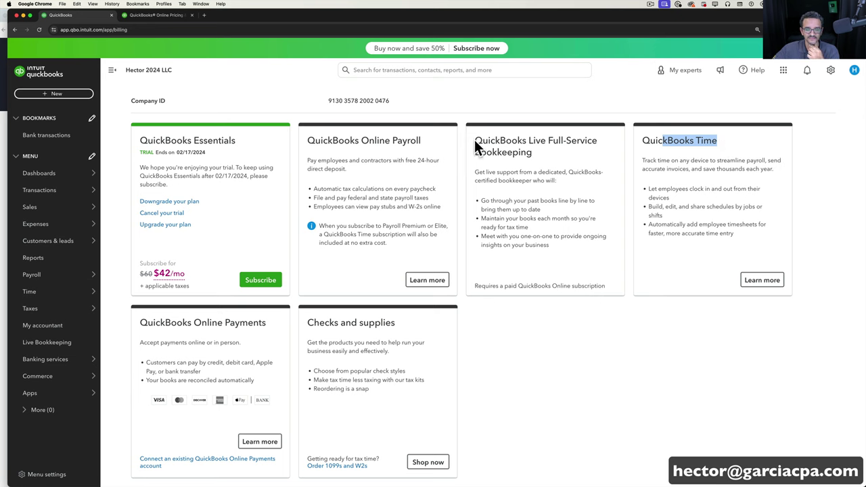
drag(474, 139, 545, 155)
click(540, 157)
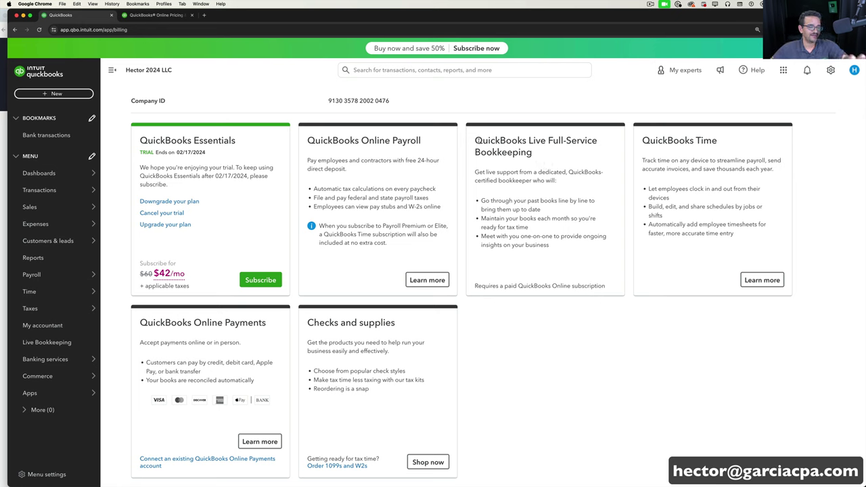
drag(476, 140, 567, 157)
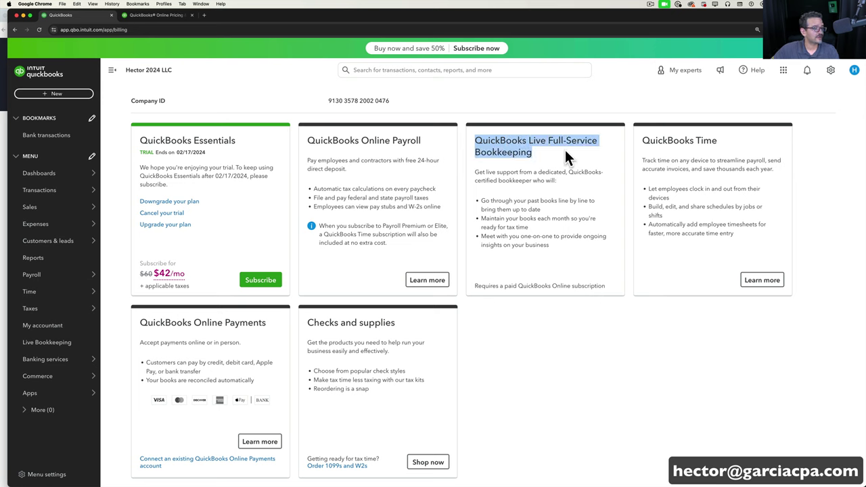
click(163, 323)
drag(142, 322, 286, 318)
click(295, 323)
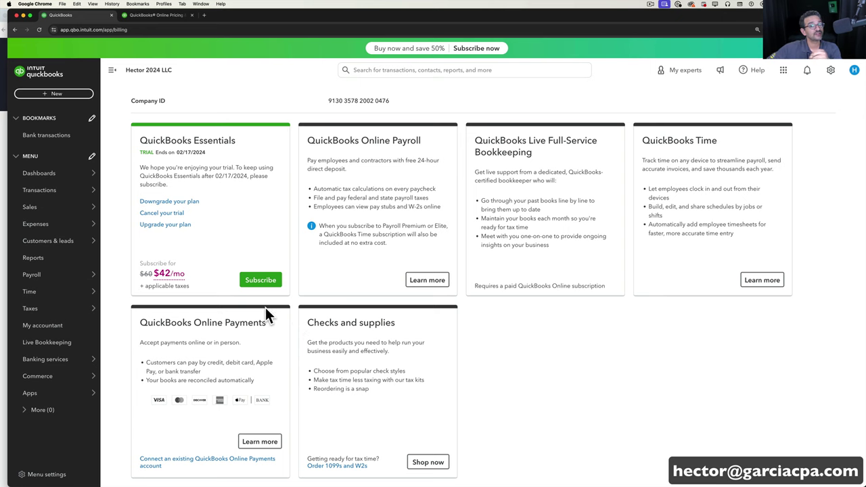
drag(266, 323, 147, 323)
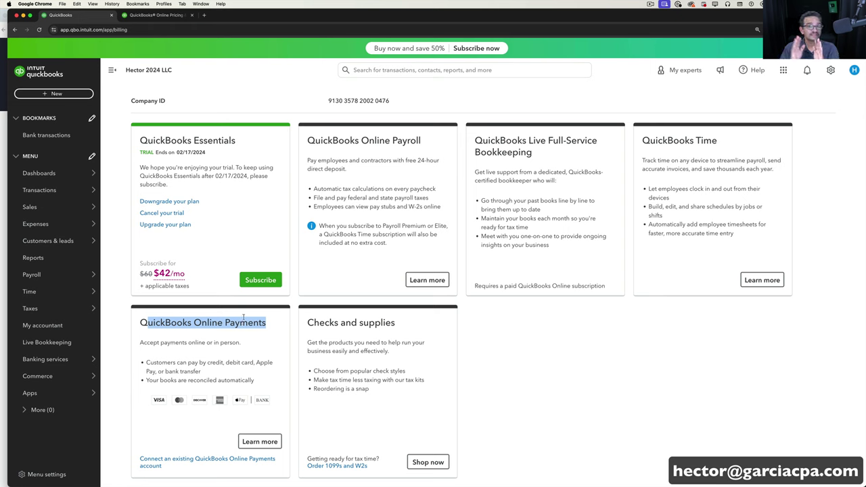
click(247, 315)
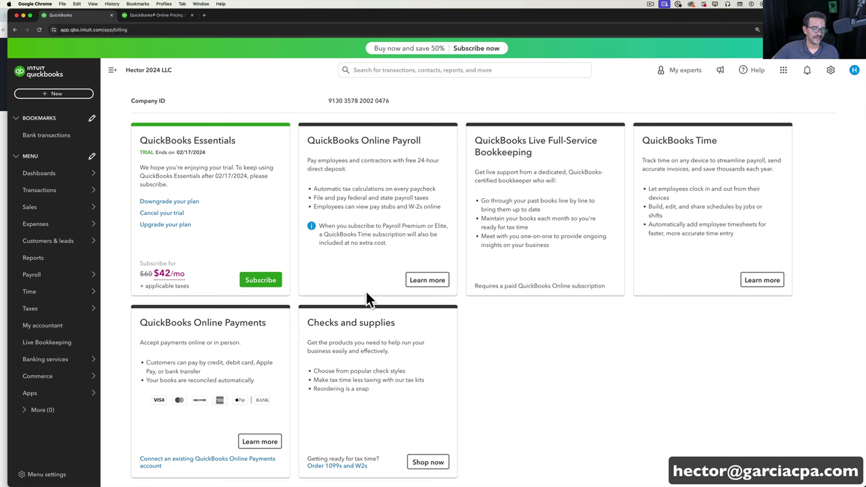
drag(306, 135, 429, 145)
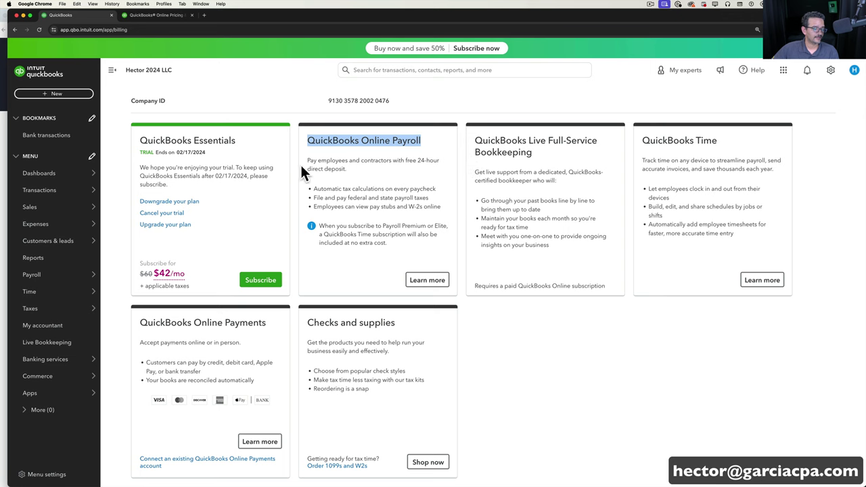
drag(138, 320, 274, 332)
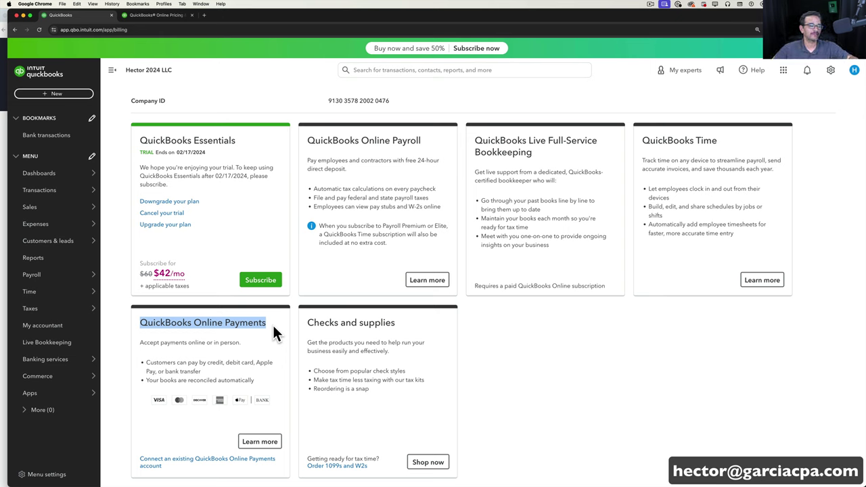
click(425, 280)
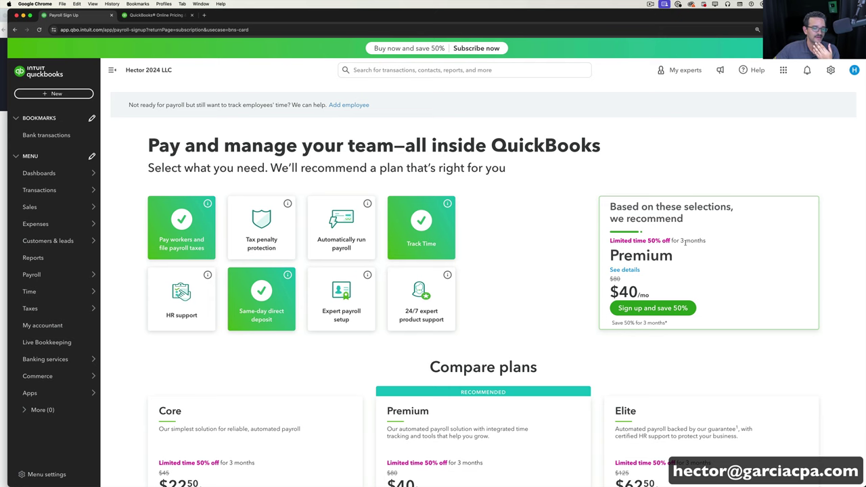
scroll(624, 278, down, 1)
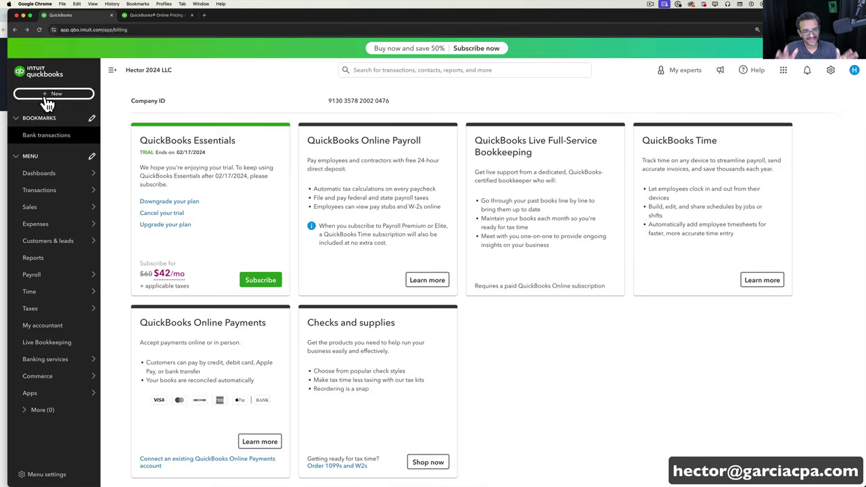
Return to the Home dashboard via the QuickBooks logo and open the gear settings menu.
click(47, 75)
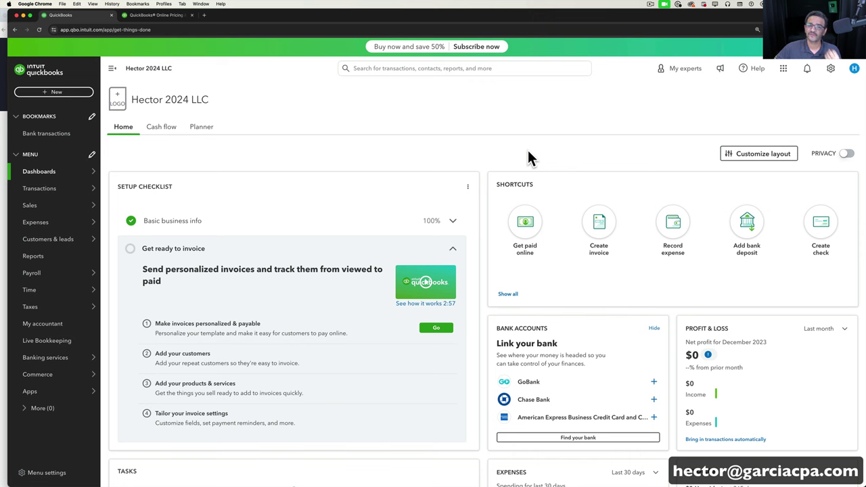
click(835, 69)
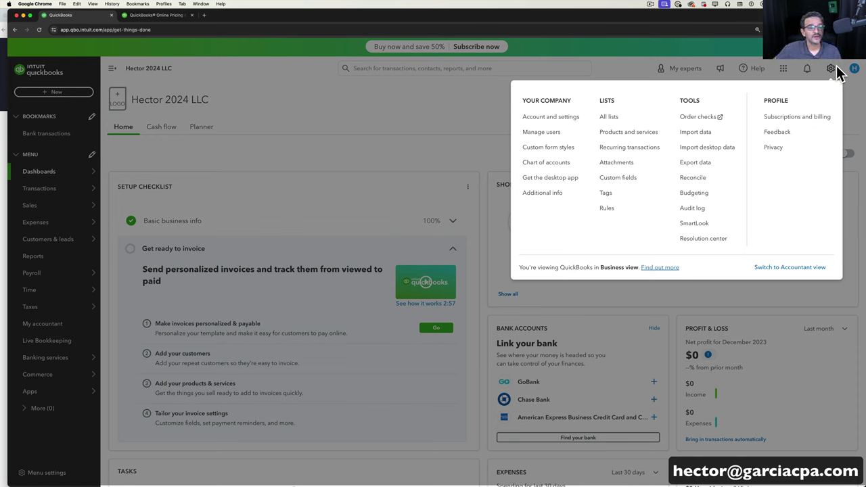
Open Chart of accounts under Your Company and scroll through its 75 accounts.
click(545, 162)
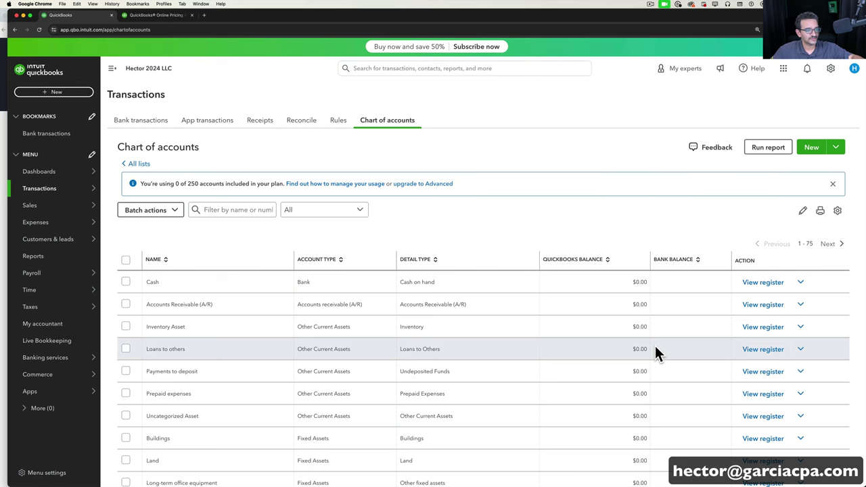
scroll(609, 354, down, 2)
scroll(593, 371, up, 2)
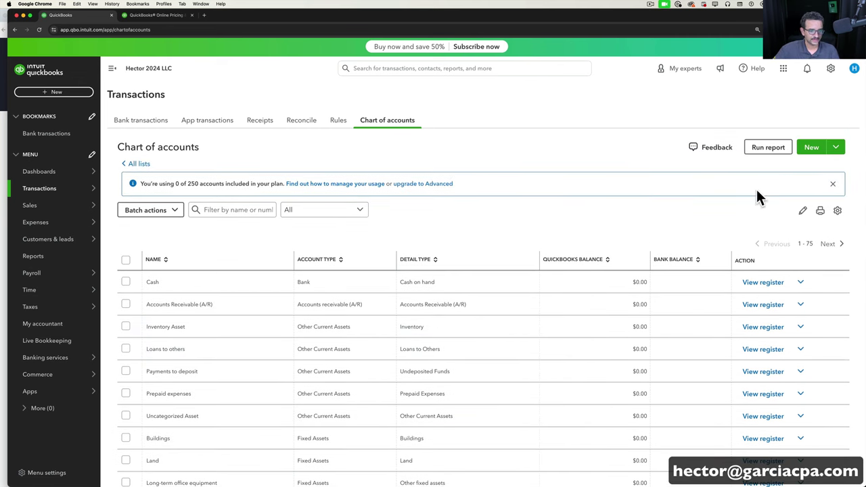
Start a new bank account and name it BOA Checking.
click(811, 147)
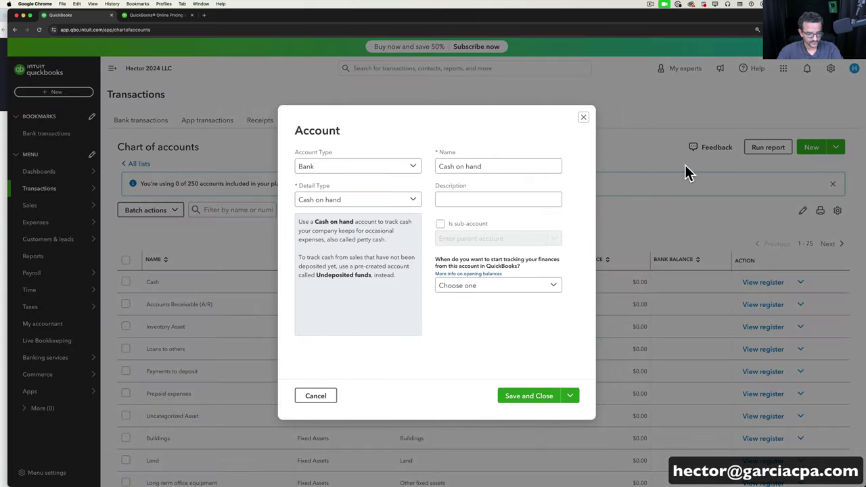
click(508, 166)
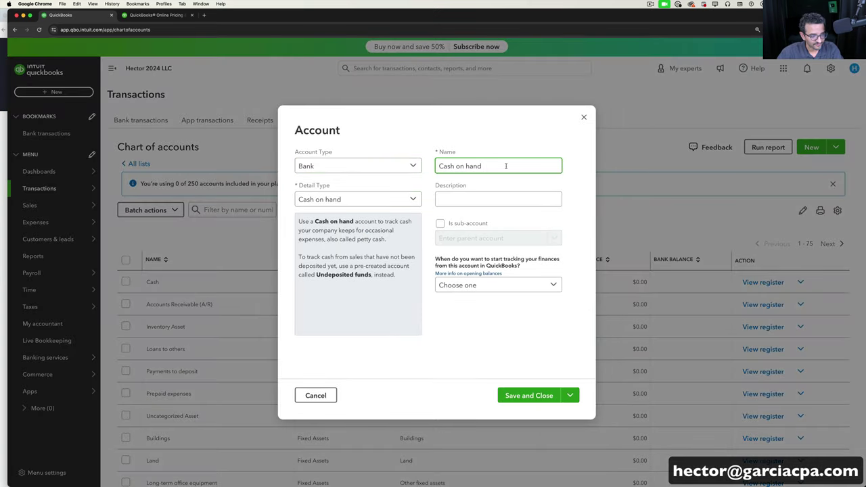
drag(505, 166, 433, 162)
text(BOA)
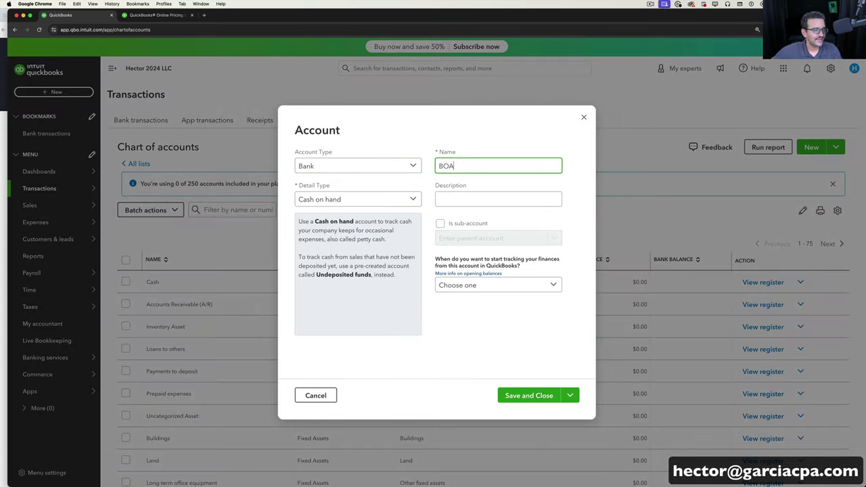
text( Checking)
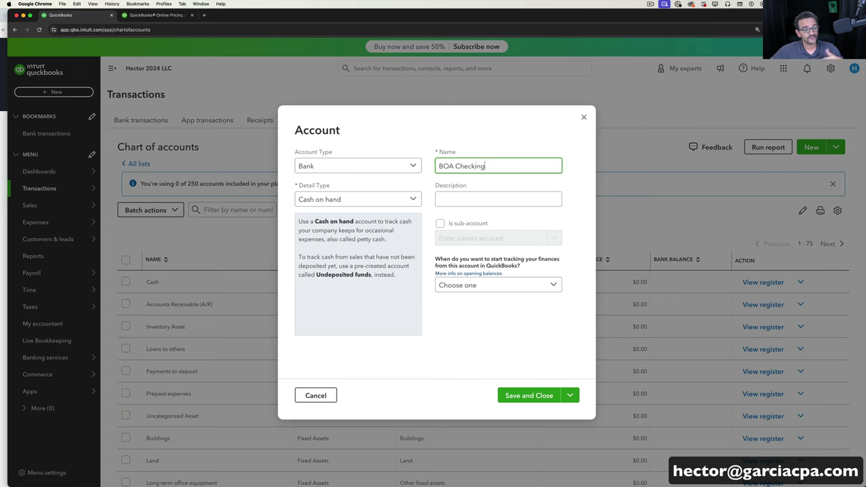
Set tracking to start on 04/01/2024 with a 5,000.00 opening balance.
click(497, 287)
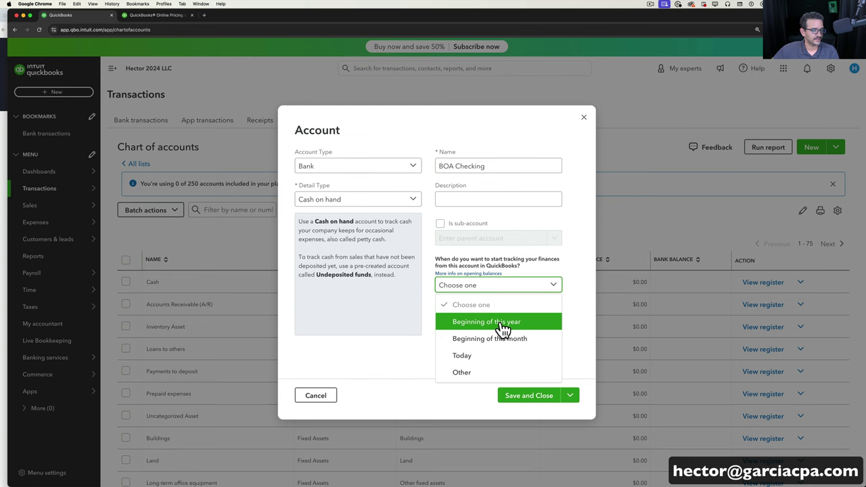
click(474, 374)
click(482, 311)
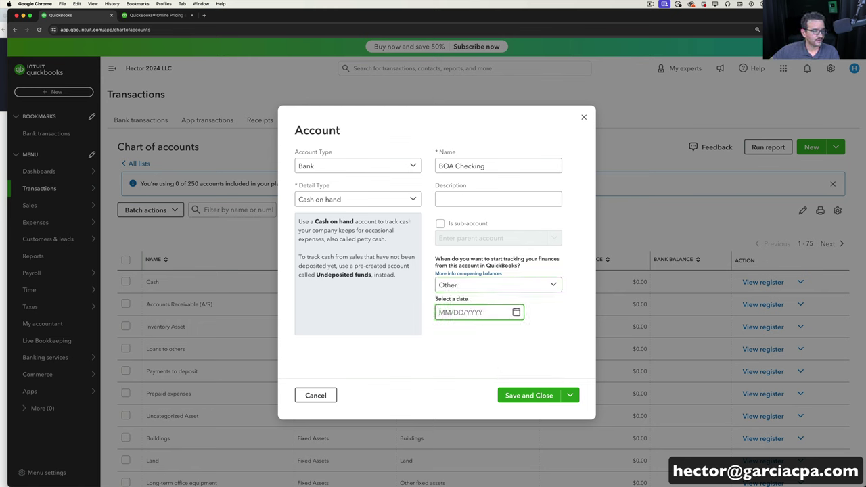
text(04012024)
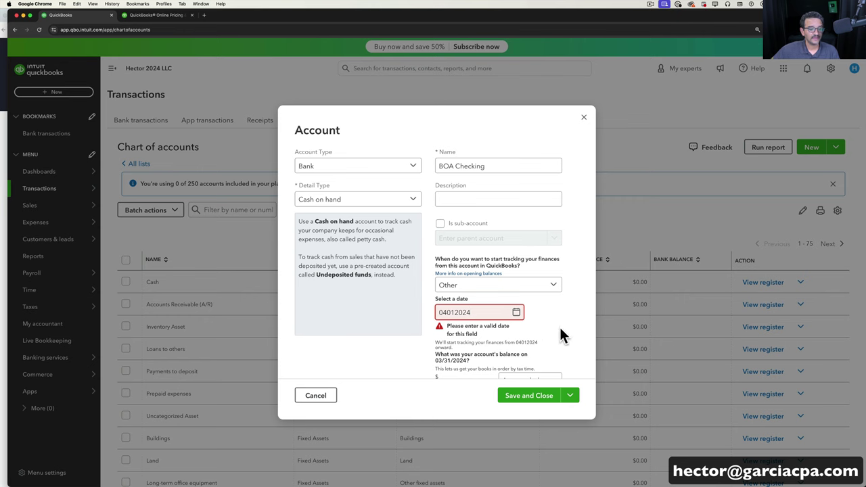
click(562, 335)
click(538, 364)
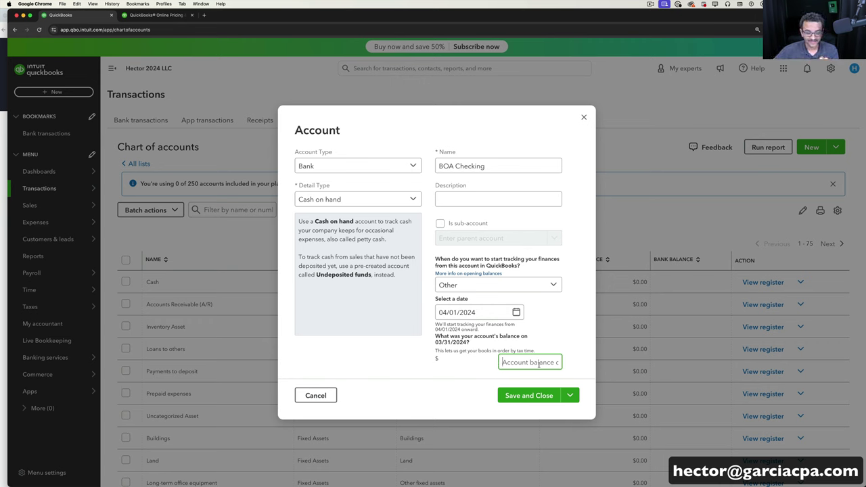
text(5,000)
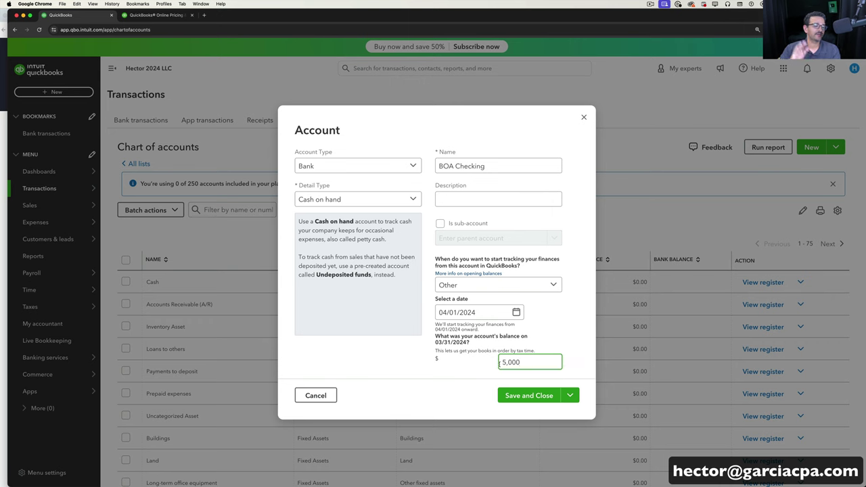
click(470, 371)
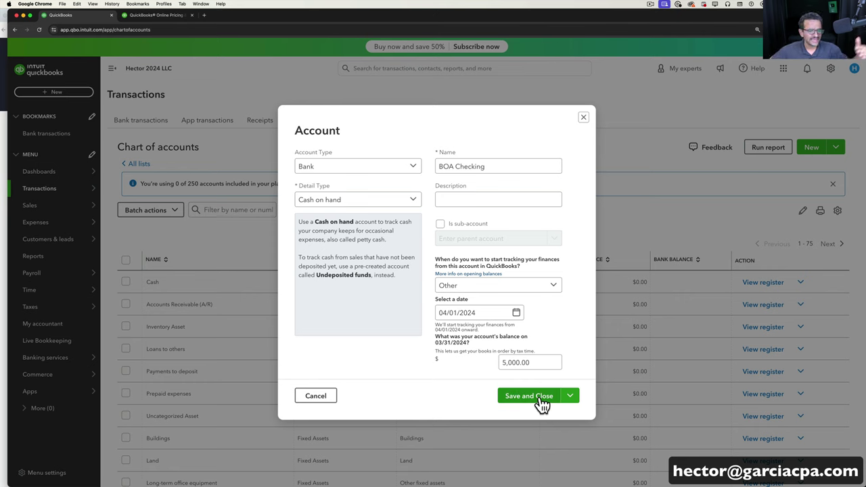
Save BOA Checking, check its $5,000.00 balance in the chart, then go to Bank transactions.
click(534, 396)
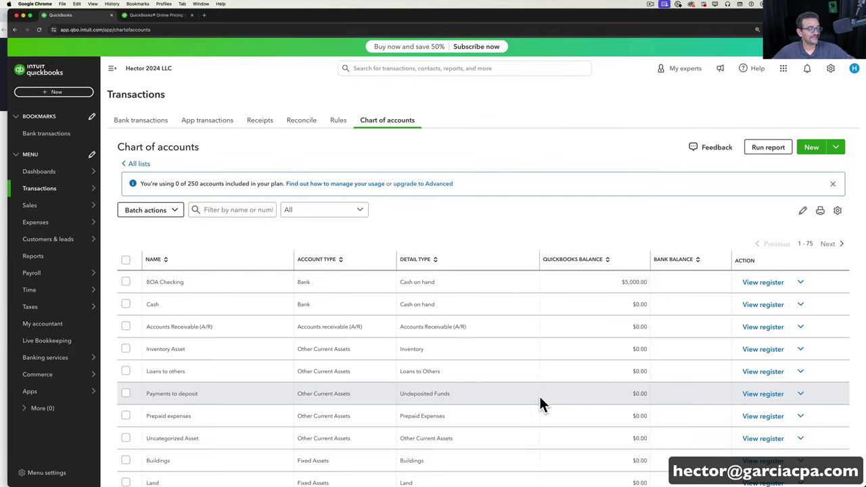
scroll(433, 409, down, 5)
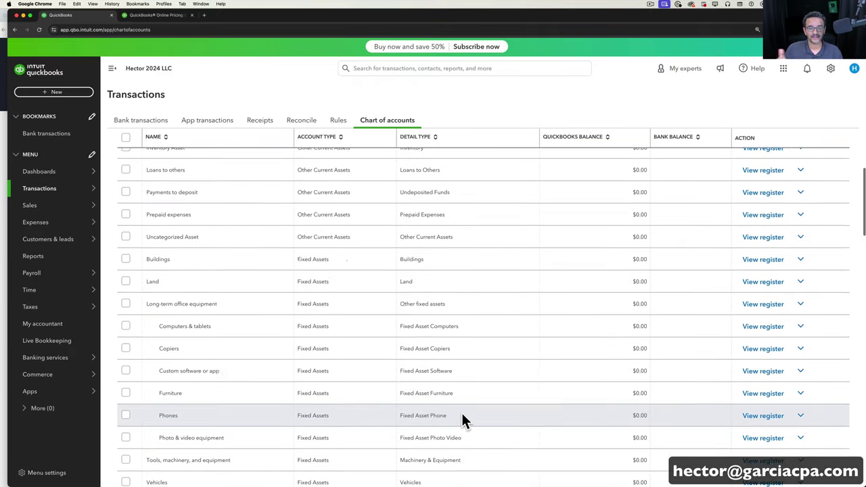
scroll(463, 419, down, 2)
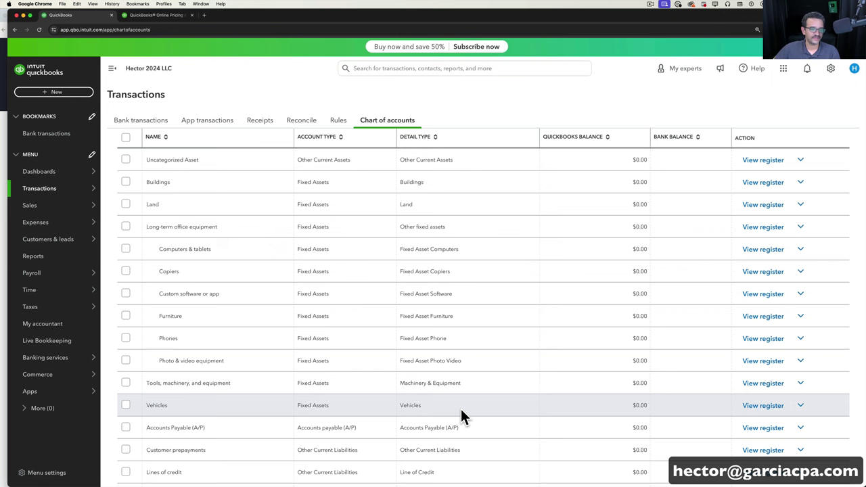
scroll(465, 318, up, 5)
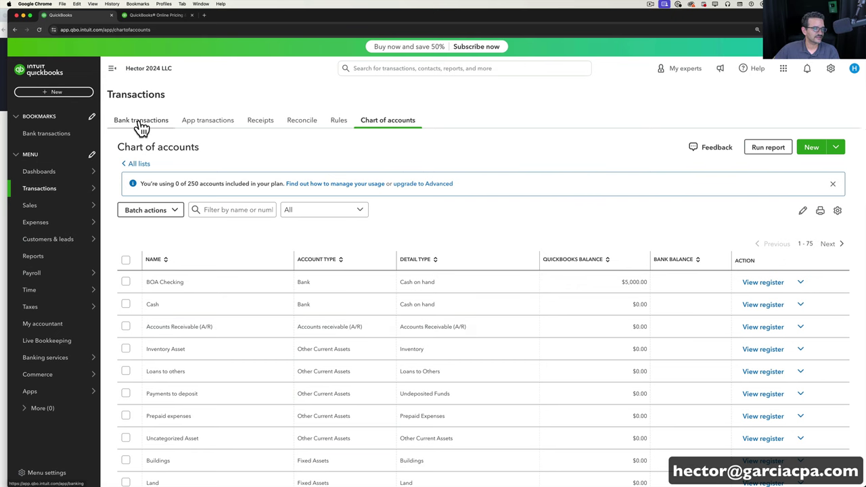
click(116, 127)
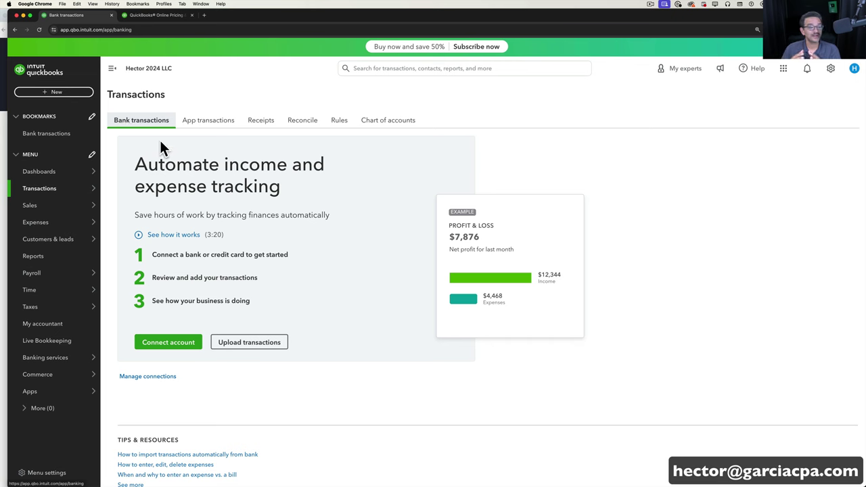
Begin connecting a Bank of America account, then close its sign-in window and back out.
click(163, 347)
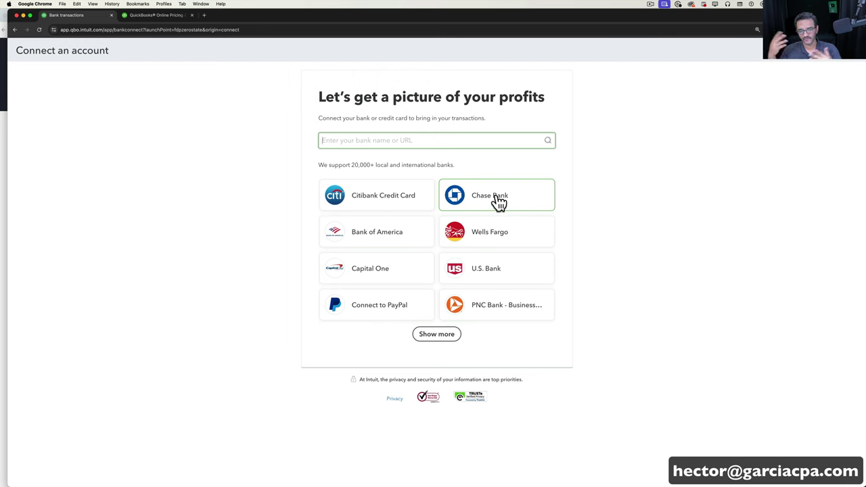
click(401, 230)
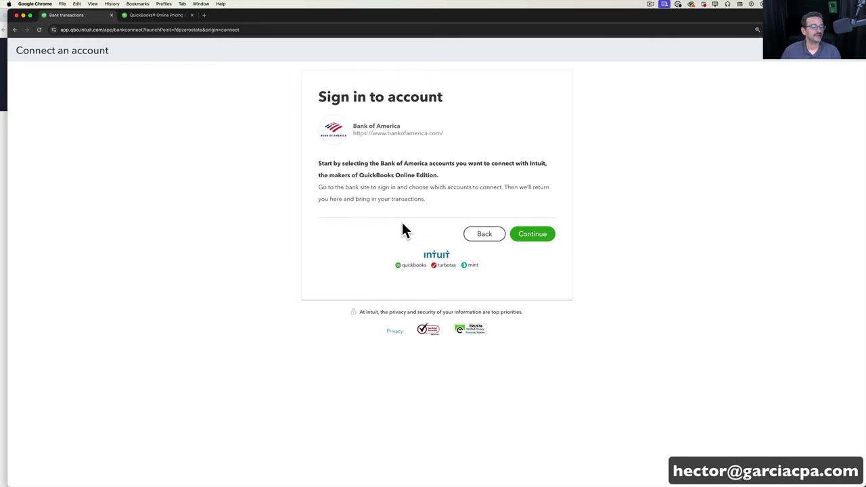
click(529, 234)
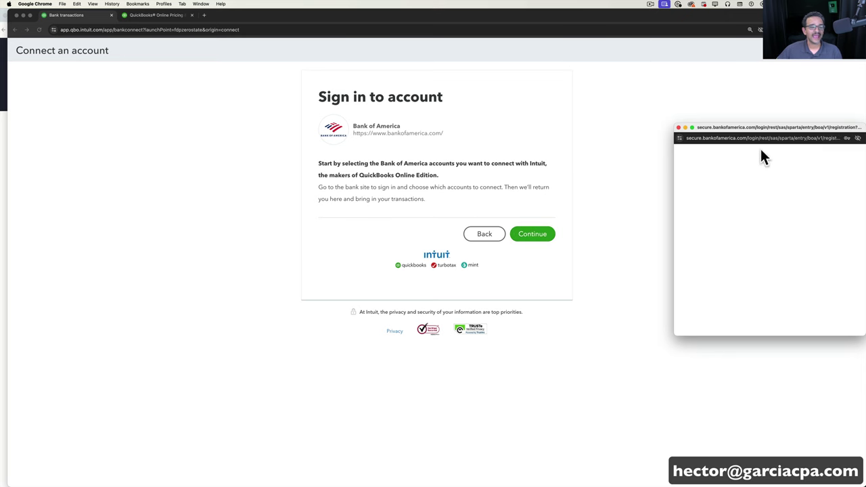
drag(754, 128, 415, 100)
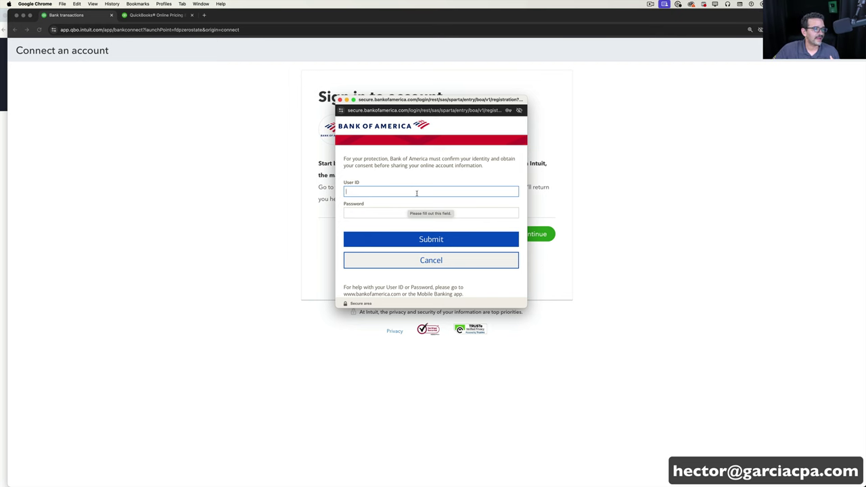
click(340, 100)
click(15, 29)
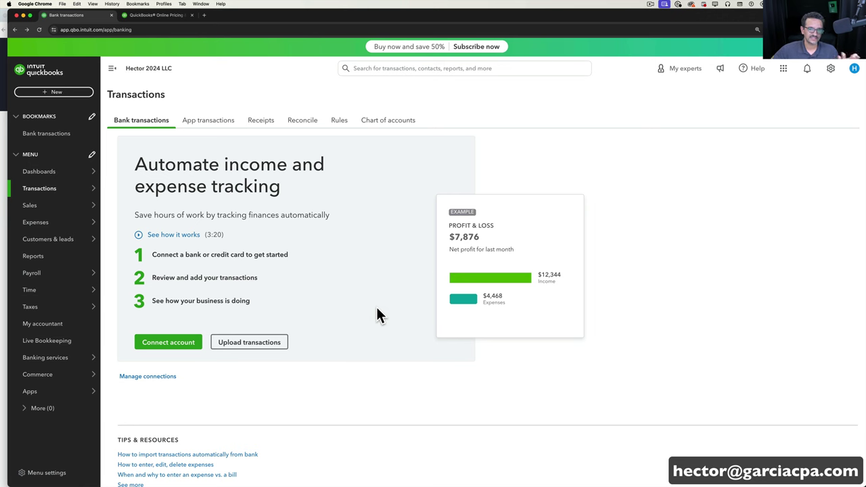
Create a new Invoice from the + New menu.
click(55, 93)
click(29, 140)
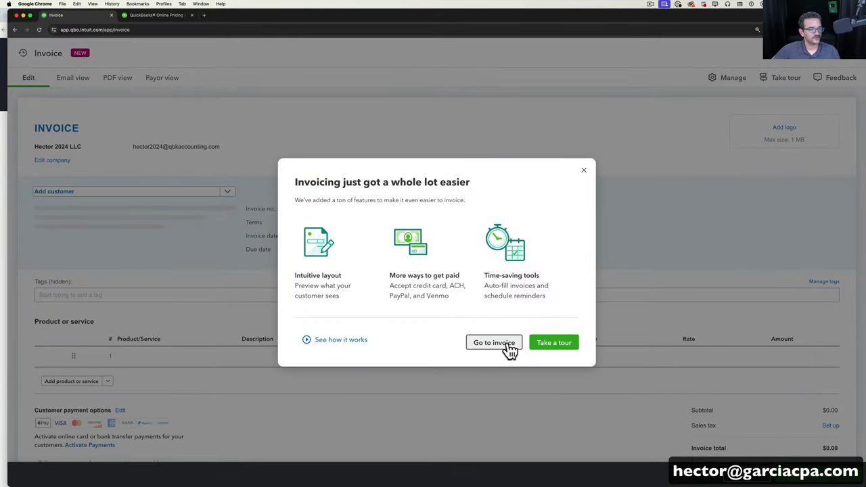
Dismiss the invoice tour, expand Invoice 1001's Customization options, and cancel adding a logo.
click(560, 344)
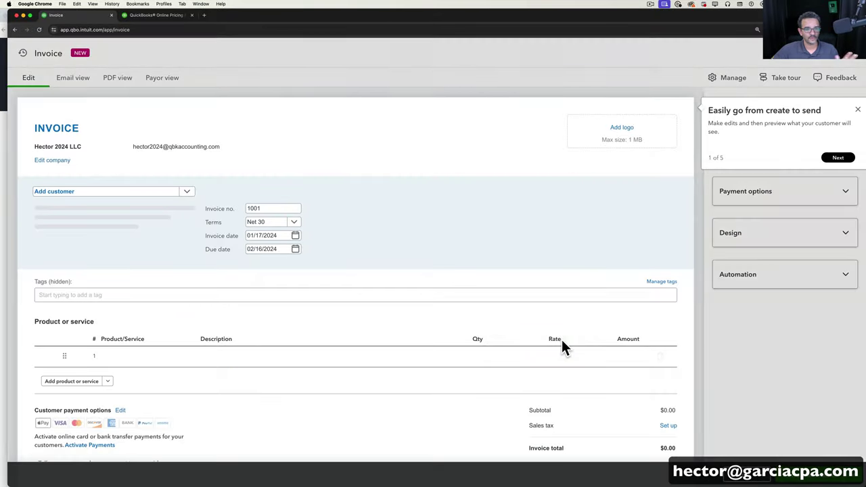
click(857, 109)
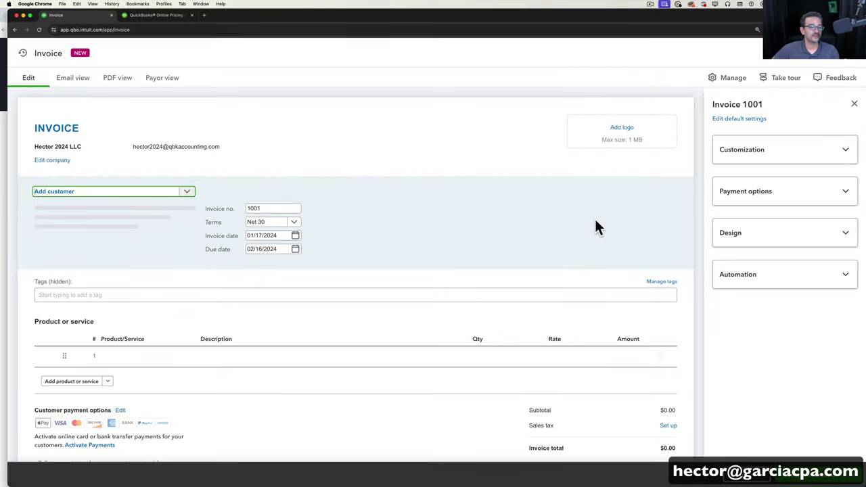
click(762, 153)
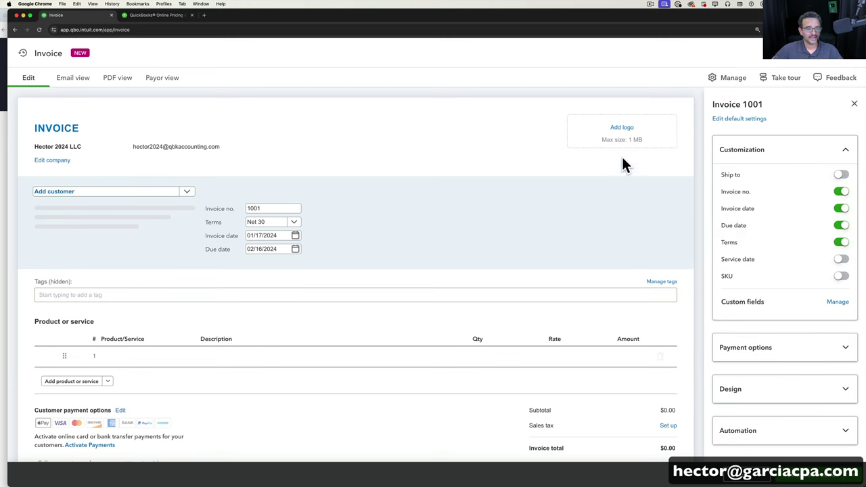
click(618, 133)
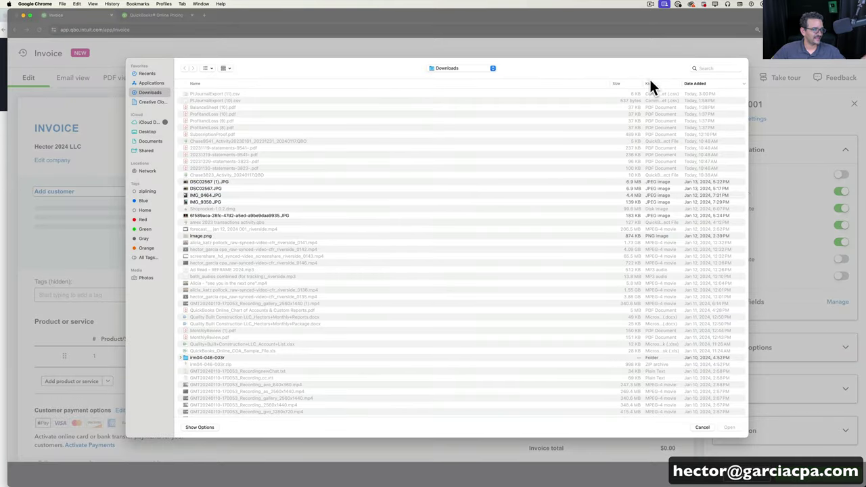
click(703, 428)
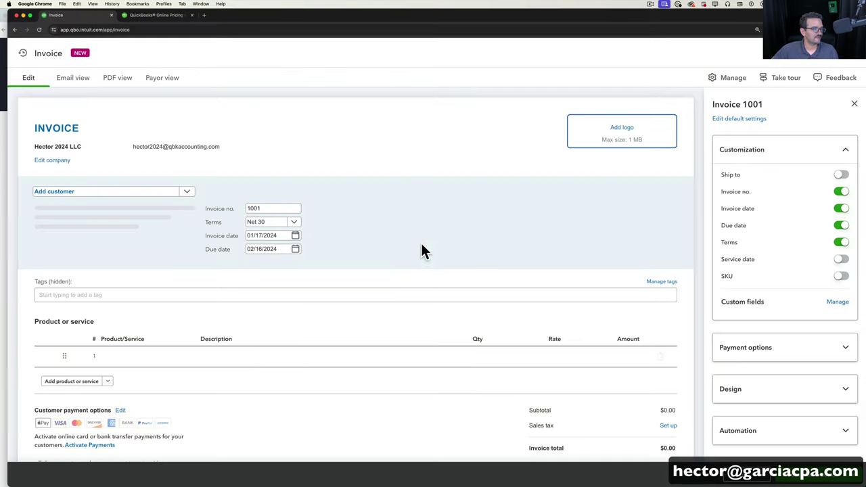
scroll(421, 244, down, 5)
scroll(437, 250, up, 4)
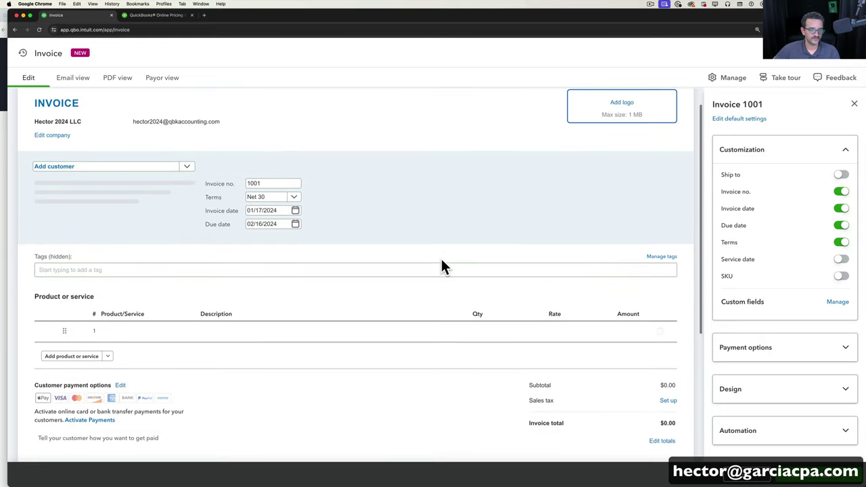
scroll(464, 300, down, 3)
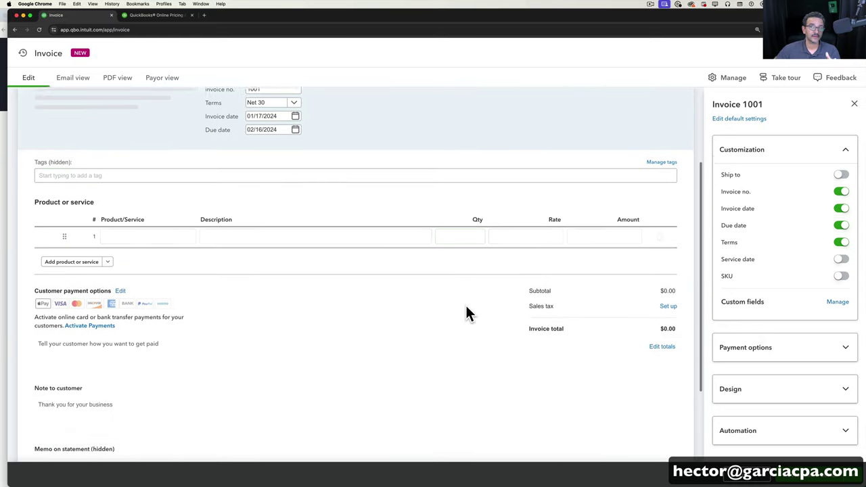
scroll(466, 305, up, 4)
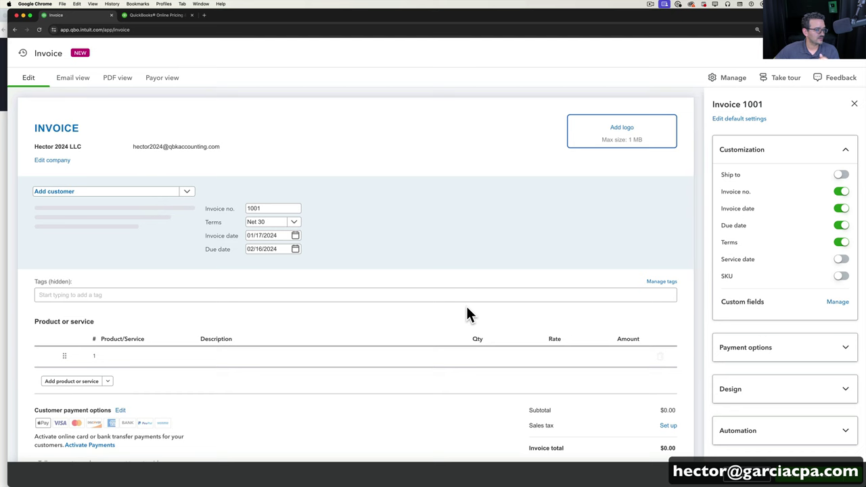
scroll(268, 418, down, 4)
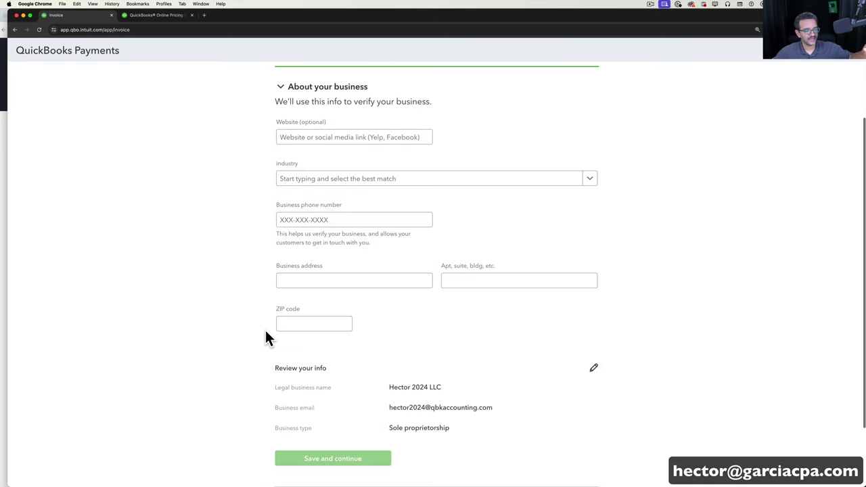
Leave the QuickBooks Payments setup with Save and exit, returning to Invoice 1001.
scroll(264, 328, down, 3)
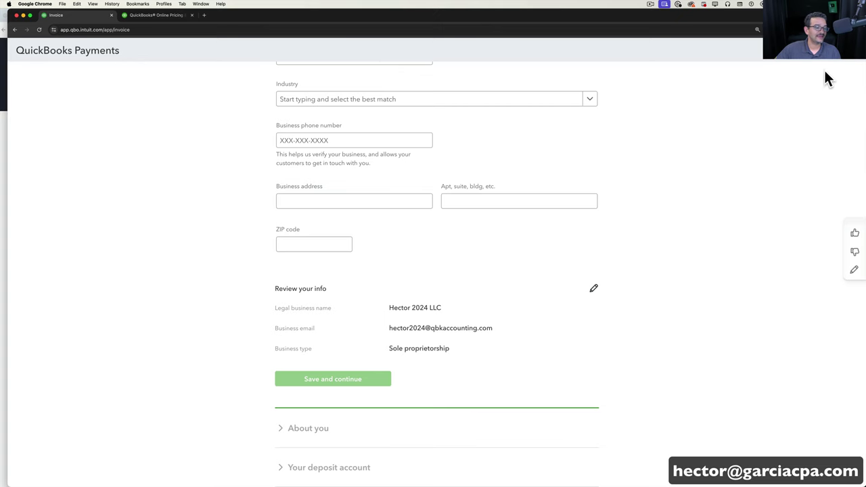
click(854, 59)
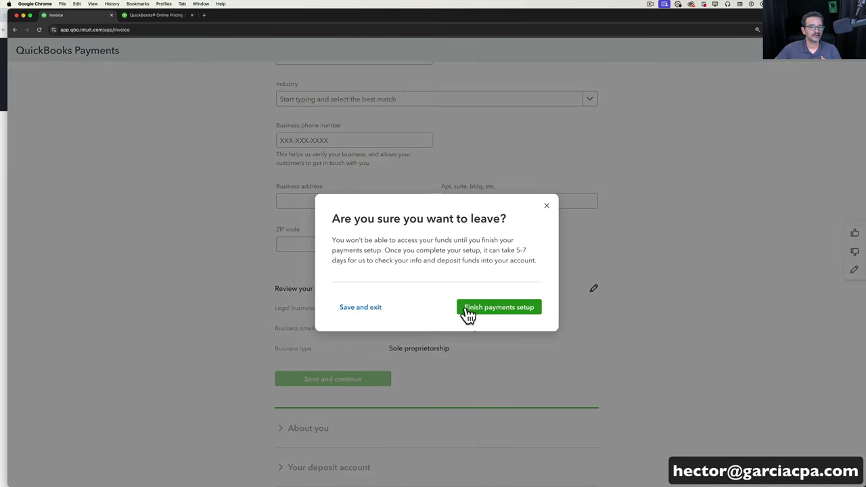
click(468, 313)
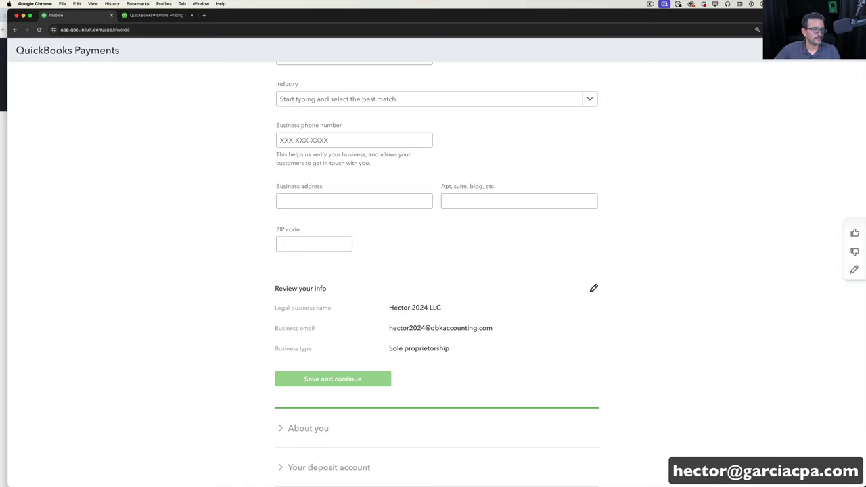
click(851, 61)
click(376, 306)
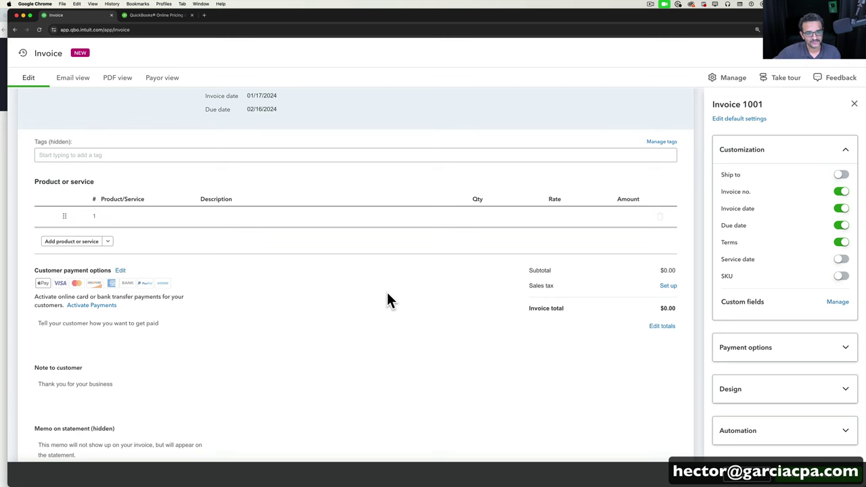
Close Invoice 1001's customization panel and the invoice form to return to Bank transactions.
click(854, 104)
click(854, 58)
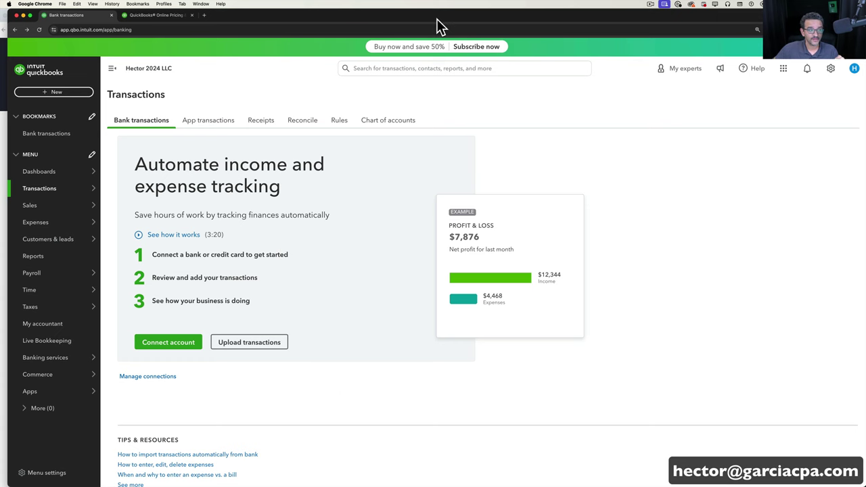
drag(435, 20, 434, 20)
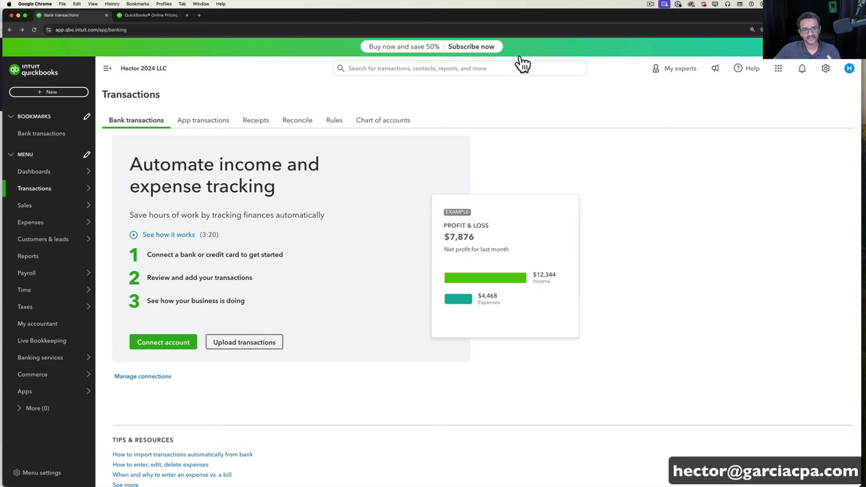
Toggle the gear settings menu, then show the + New menu of customer, vendor, employee and other records.
click(826, 70)
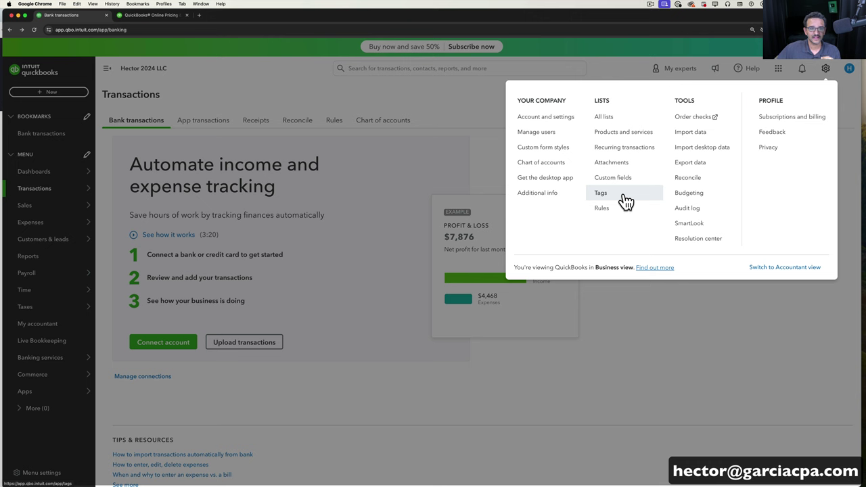
click(825, 69)
click(826, 70)
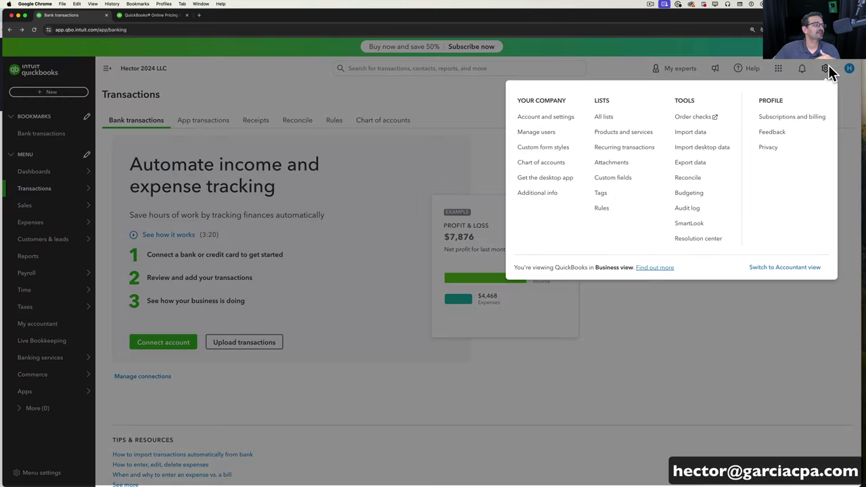
click(826, 70)
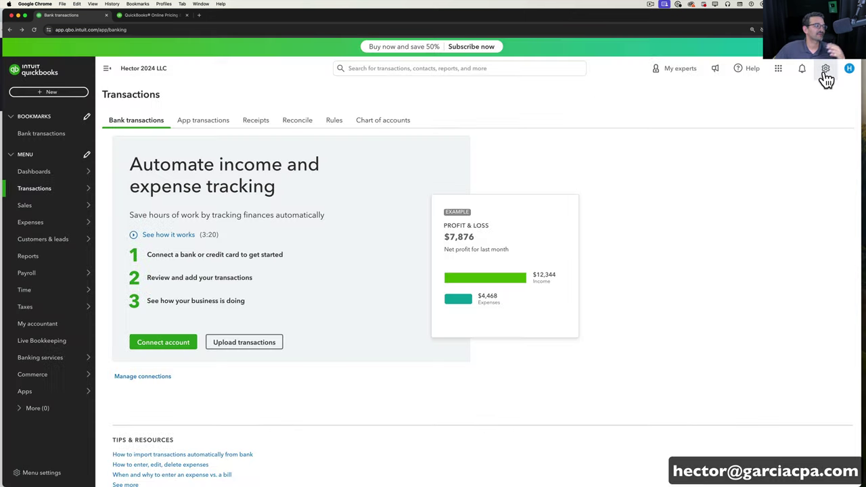
click(34, 93)
click(34, 93)
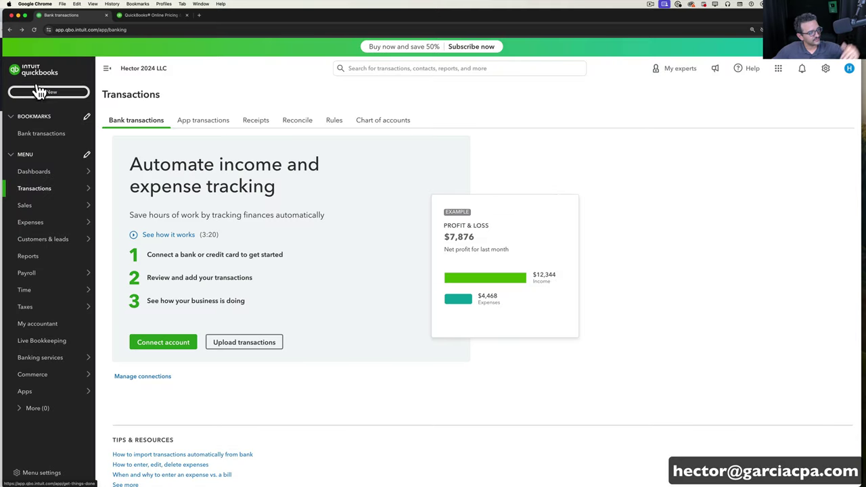
click(44, 93)
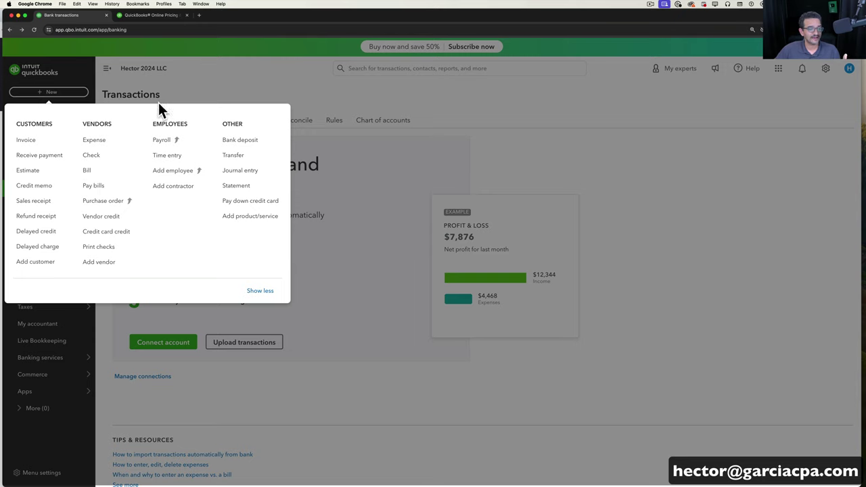
Close the New menu and preview the flyouts of the left navigation sections.
click(201, 98)
mouse_move(68, 224)
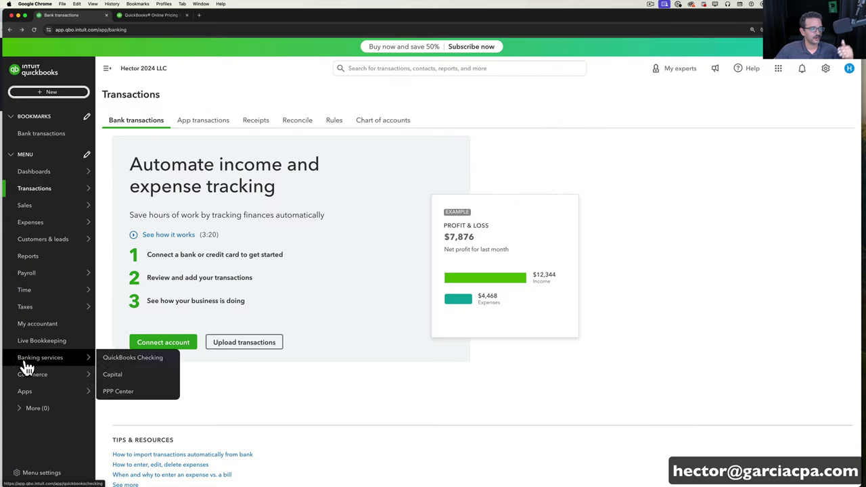
mouse_move(49, 307)
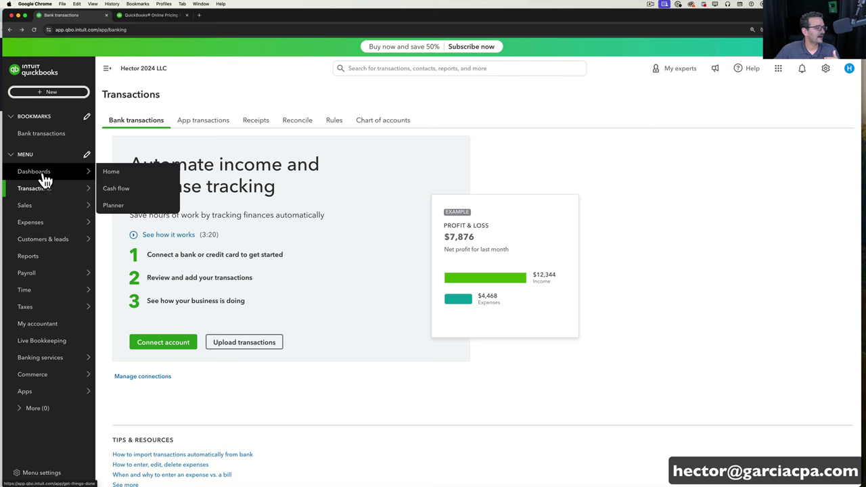
mouse_move(47, 195)
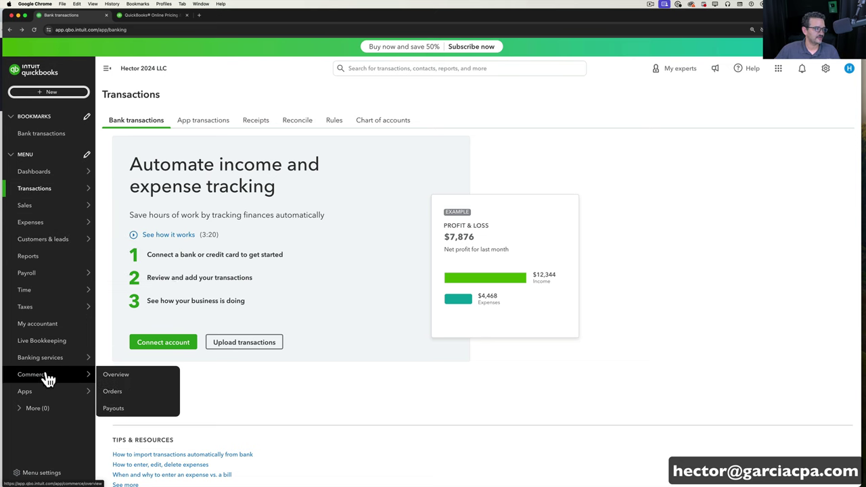
mouse_move(49, 365)
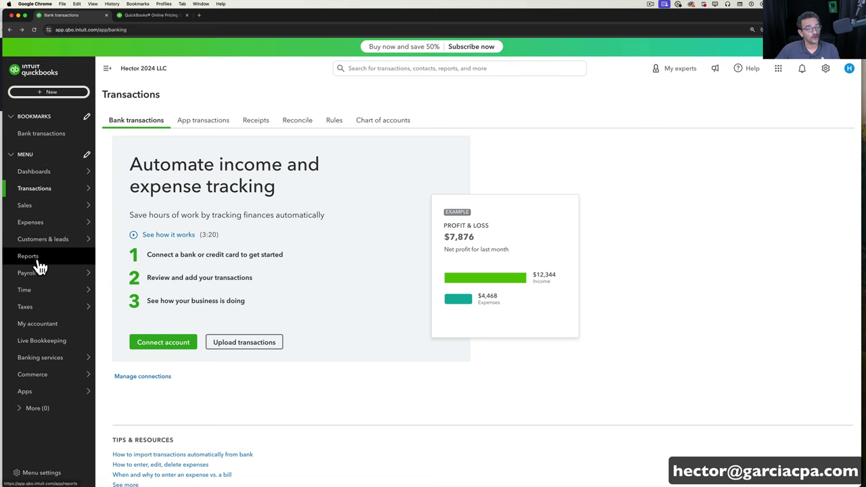
mouse_move(47, 173)
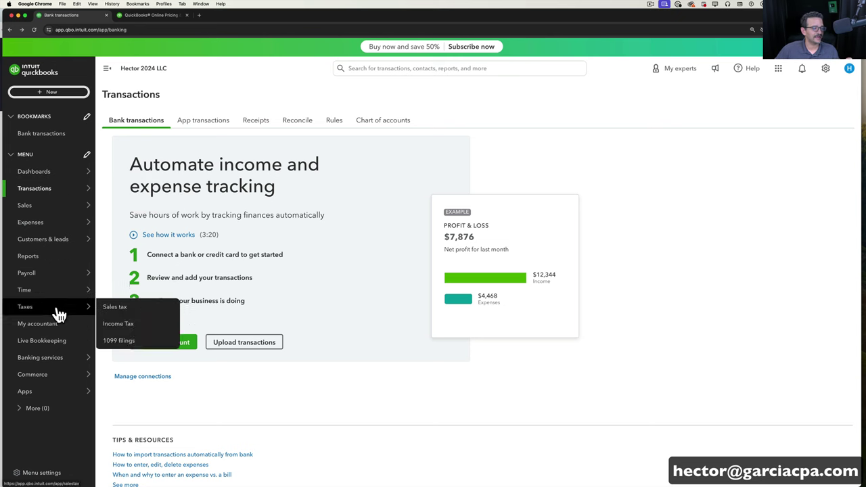
Open the Customize this menu window from Menu settings, then cancel without changes.
click(42, 472)
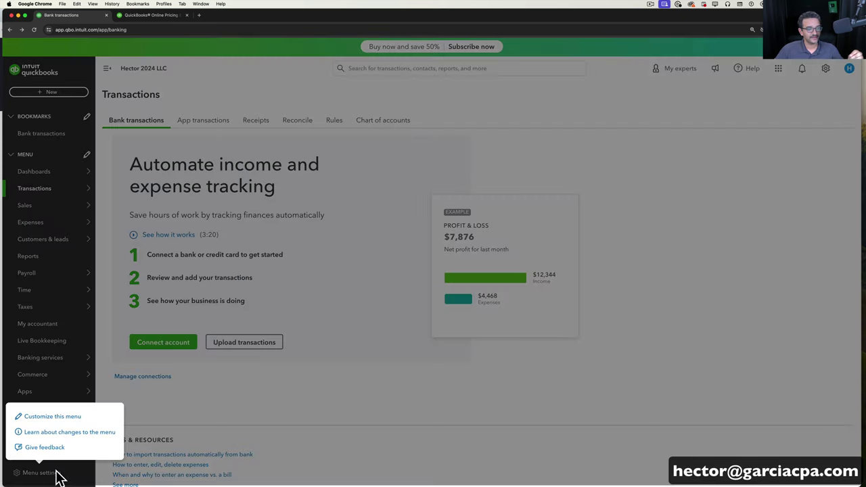
click(47, 416)
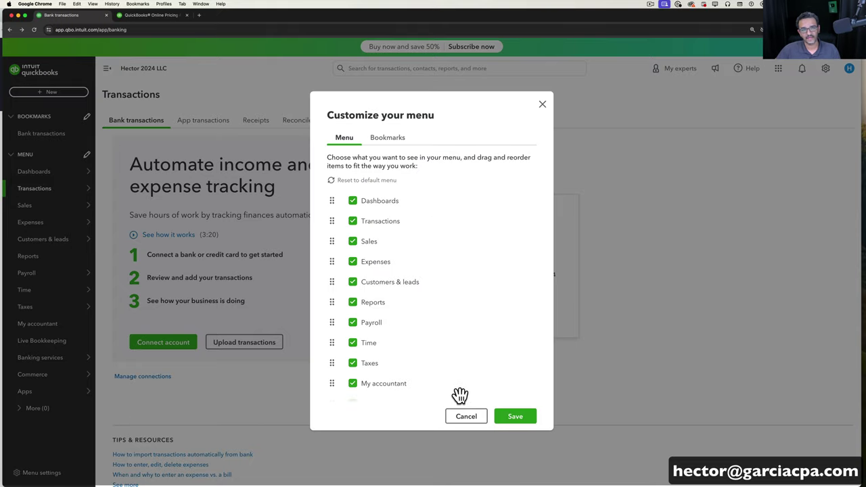
click(467, 417)
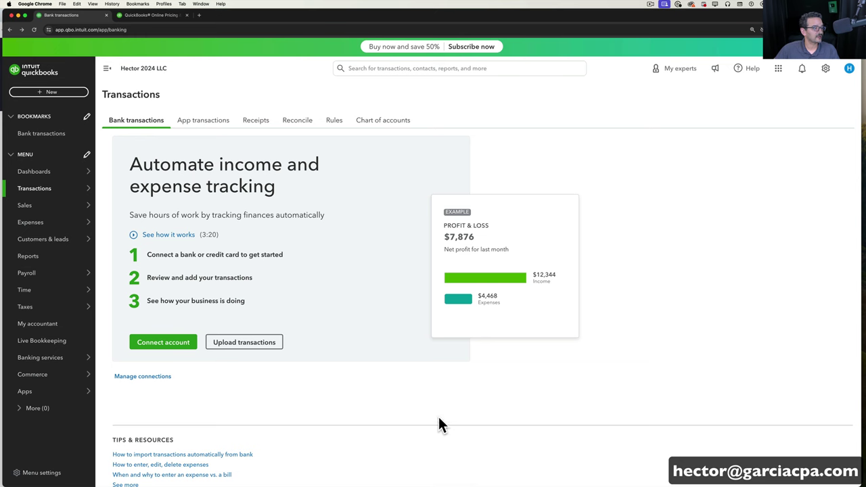
Collapse and re-expand the navigation sidebar, then open the search panel of recent transactions.
click(107, 69)
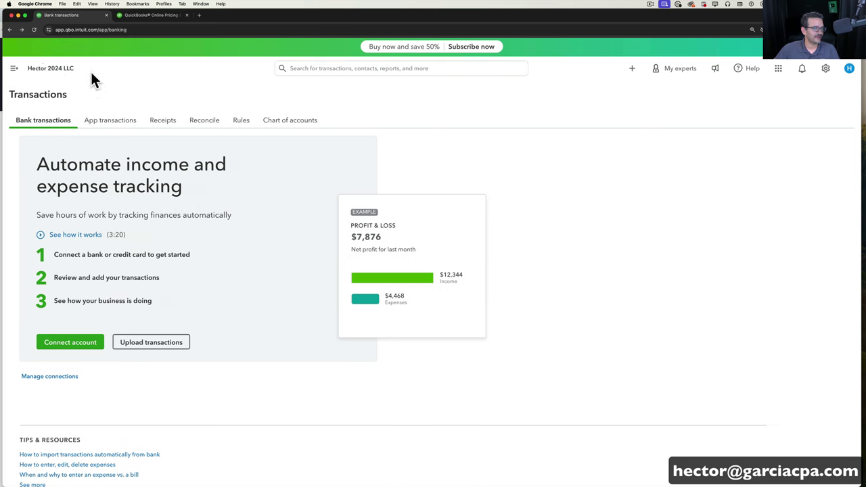
click(13, 69)
click(412, 68)
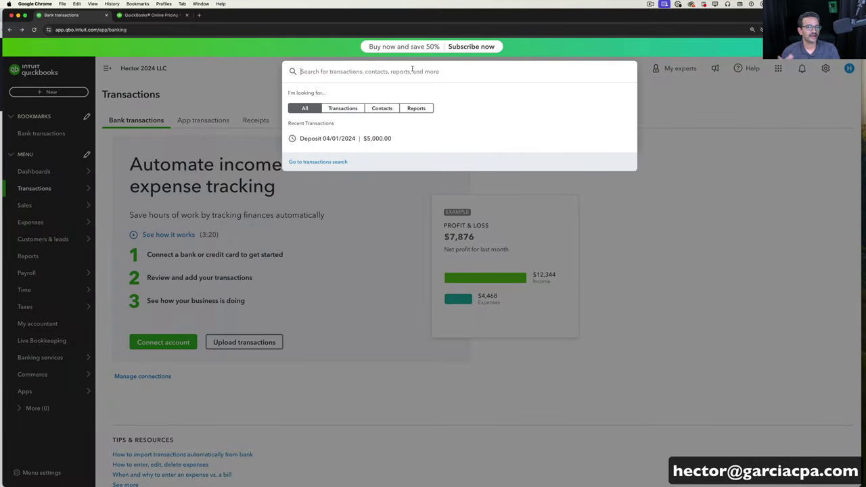
View the $5,000.00 BOA Checking deposit dated 04/01/2024, then close it.
click(326, 138)
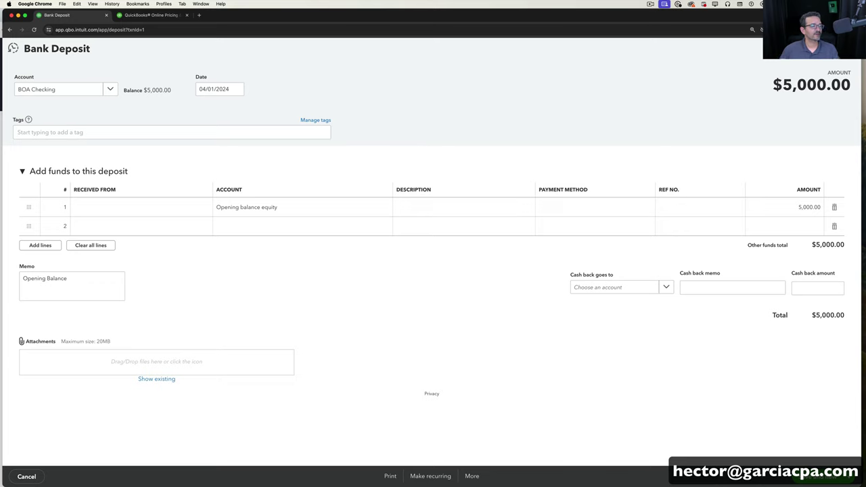
click(844, 61)
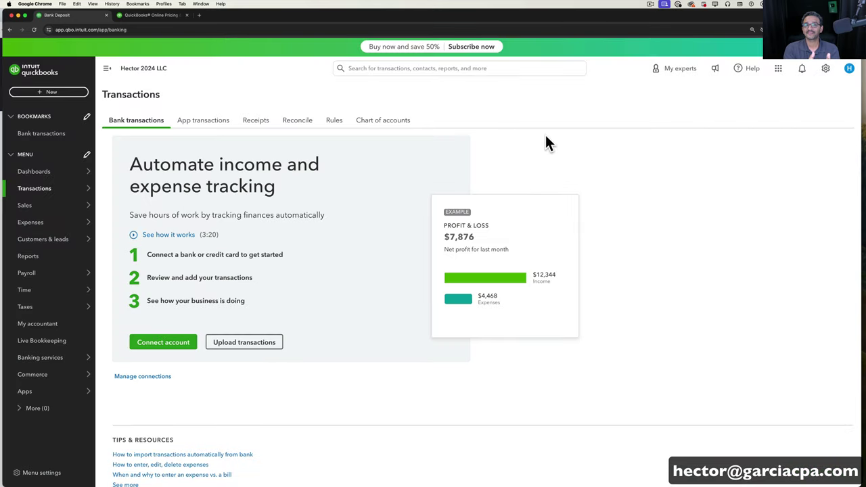